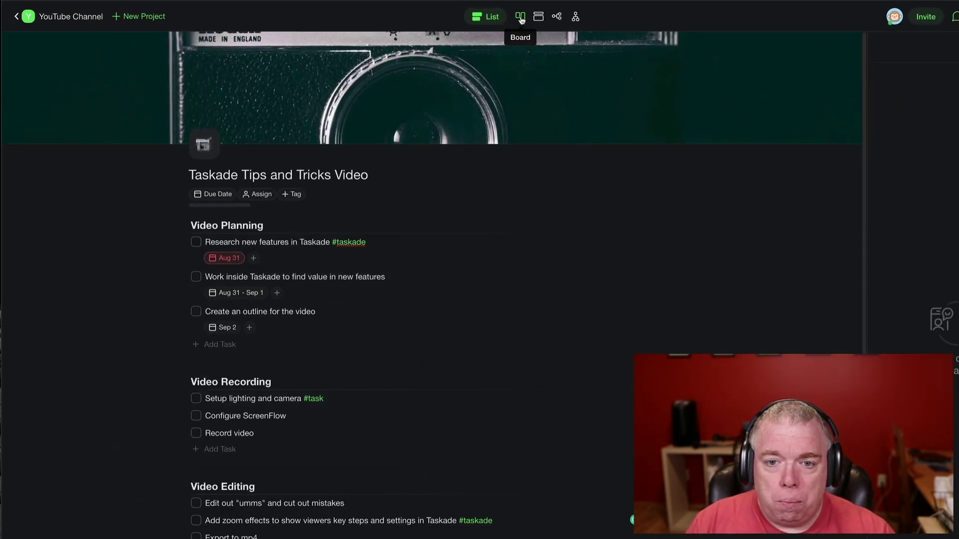
Step: View the project as a board, then an action table, then a mind map
click(520, 18)
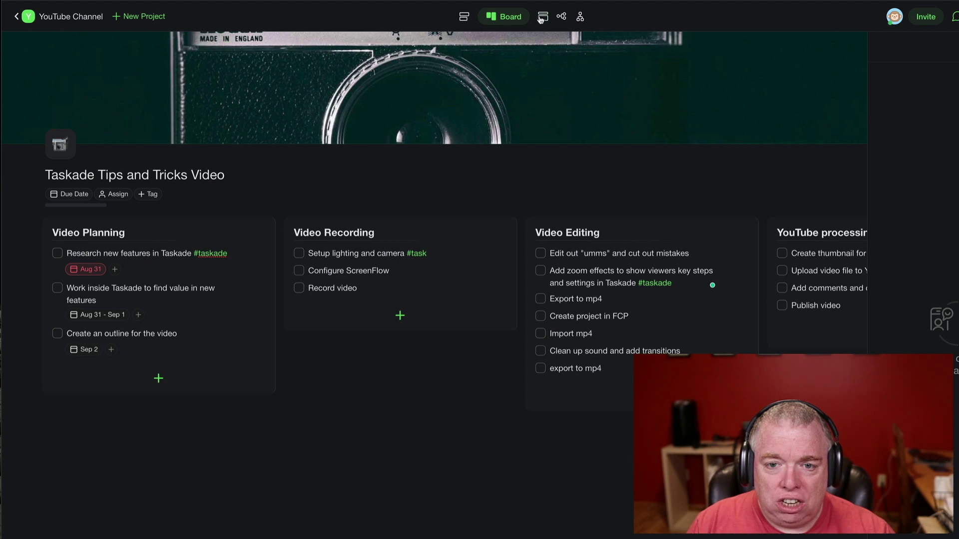
click(542, 18)
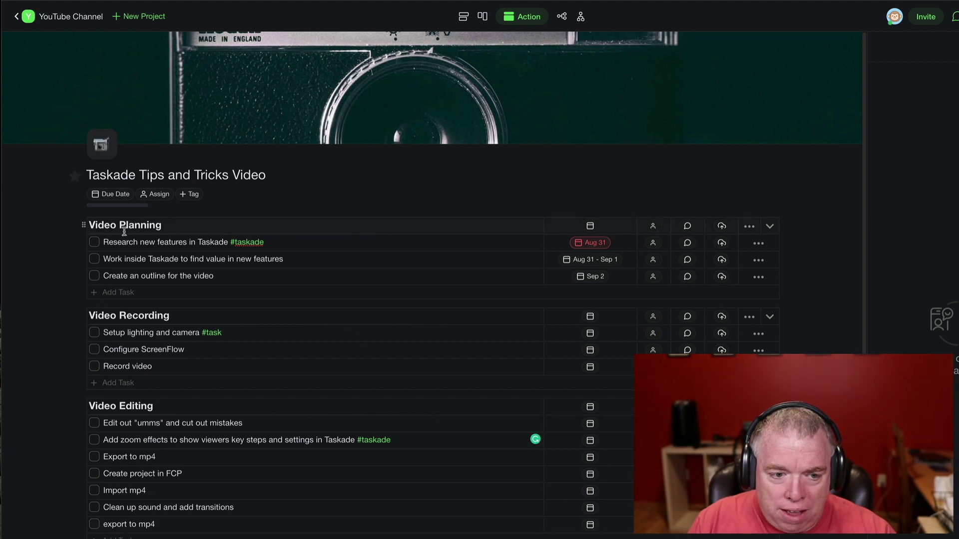
click(560, 18)
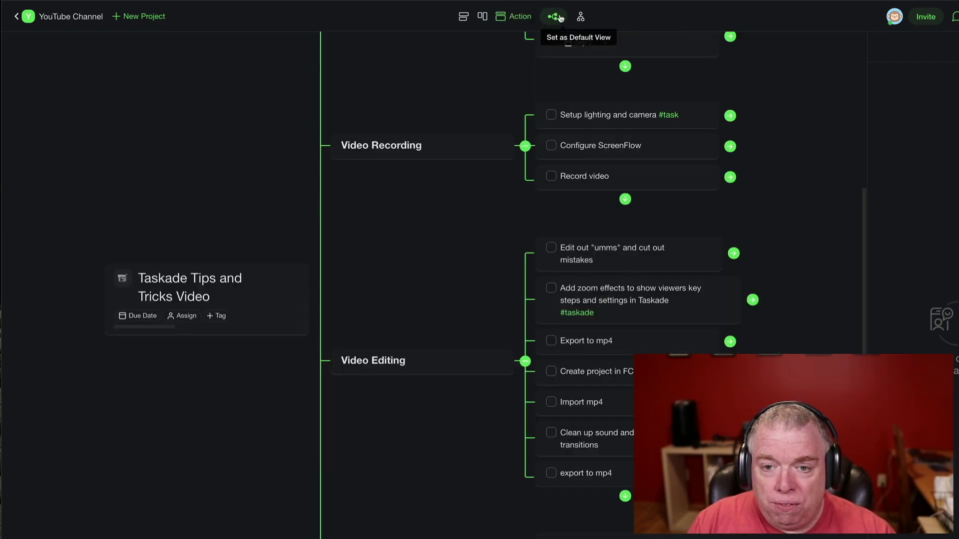
scroll(501, 289, up, 5)
scroll(499, 292, down, 5)
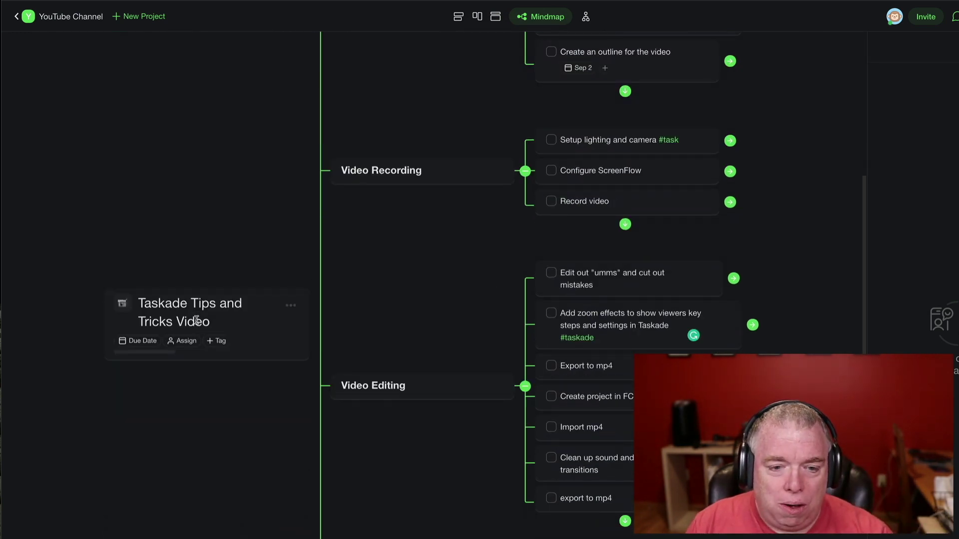
scroll(210, 322, down, 4)
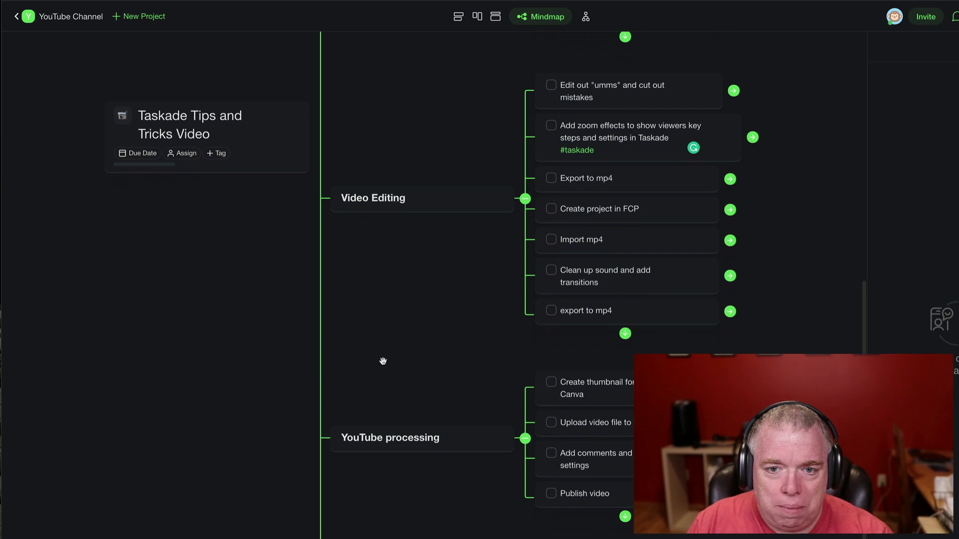
scroll(496, 185, up, 3)
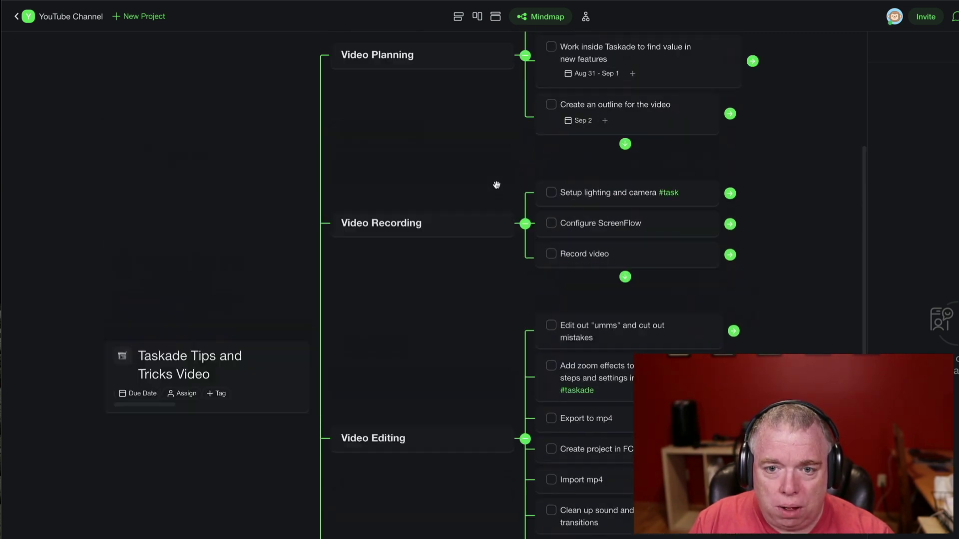
Step: Scroll through the mind map's branches, then display the project as an org chart
scroll(497, 185, up, 4)
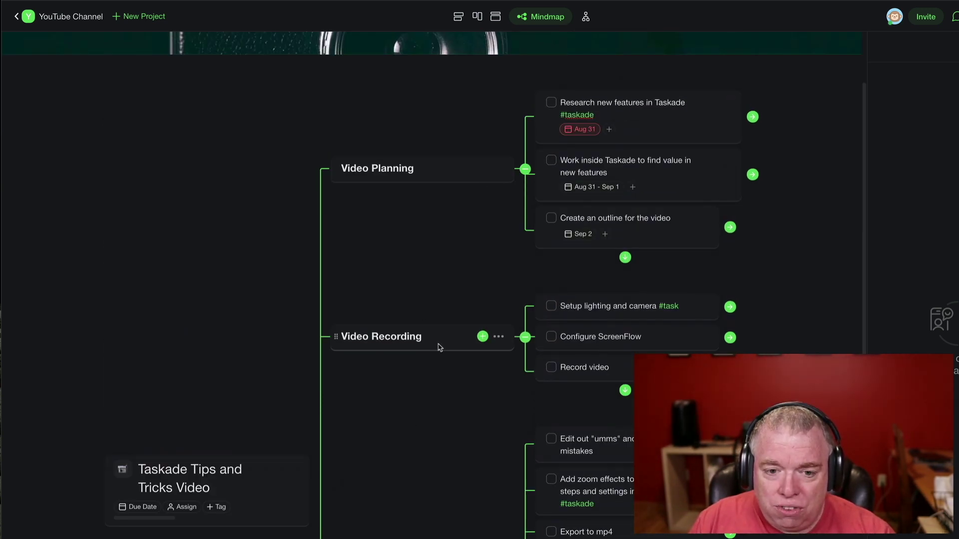
scroll(438, 347, down, 4)
scroll(478, 388, up, 5)
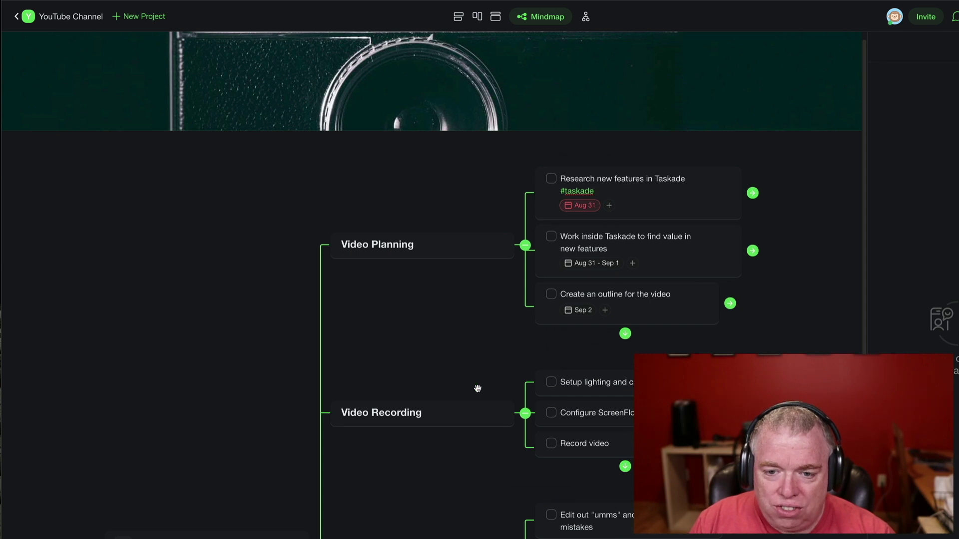
scroll(478, 389, down, 2)
scroll(468, 256, up, 1)
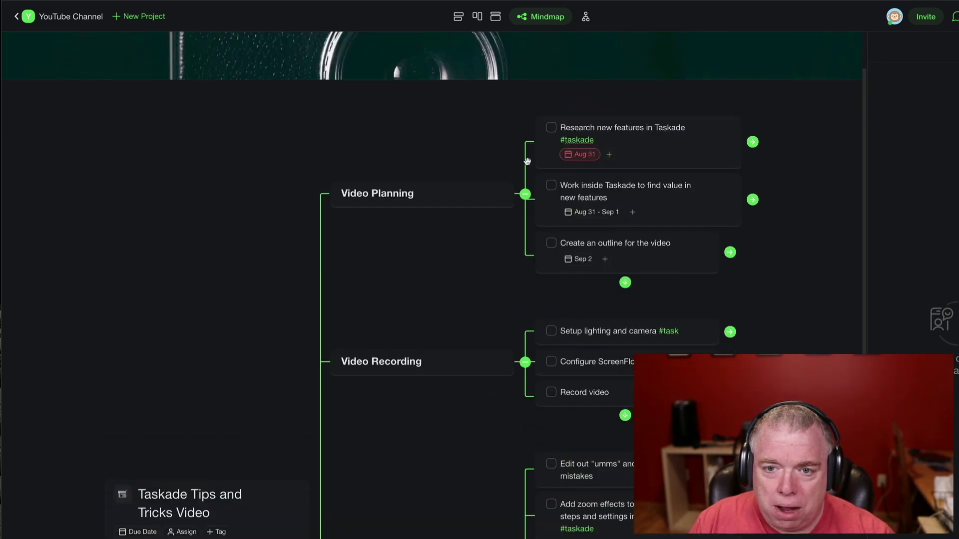
click(585, 16)
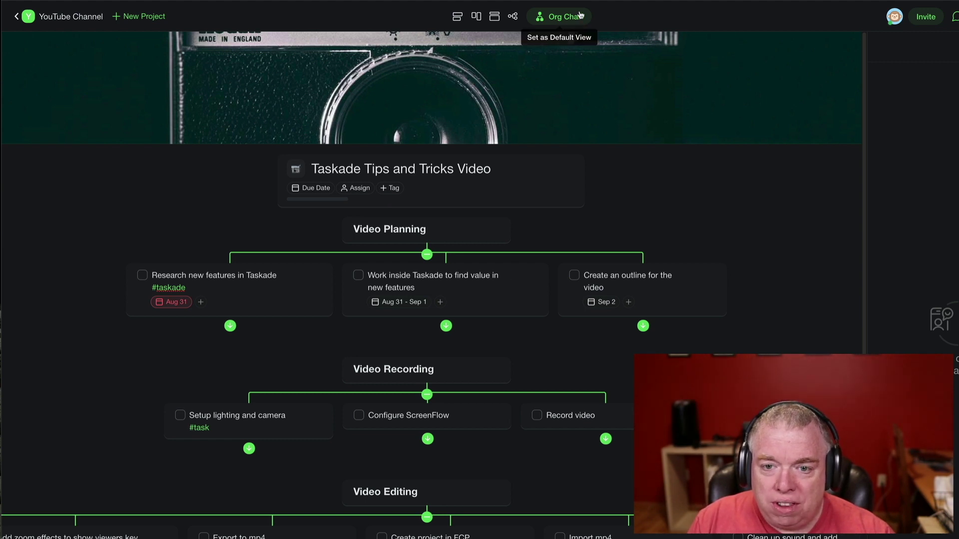
Step: Switch back to the Board view and set it as the project's default view
click(476, 18)
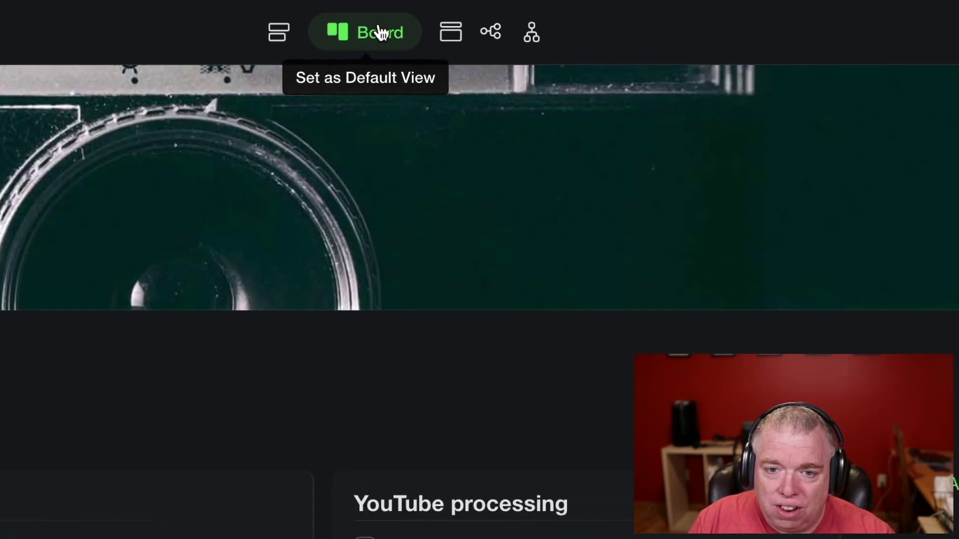
click(337, 31)
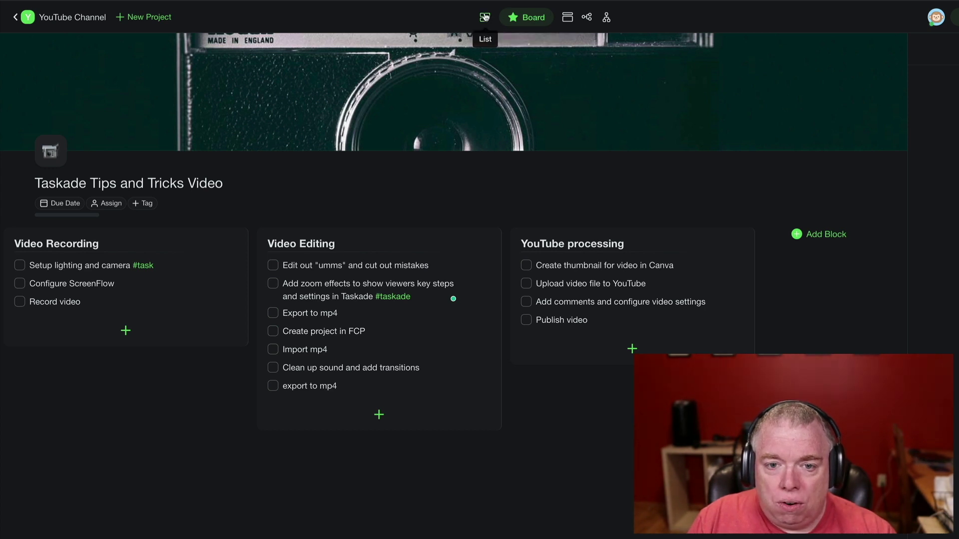
Step: Switch to the List view and set it as the project's default view
click(486, 17)
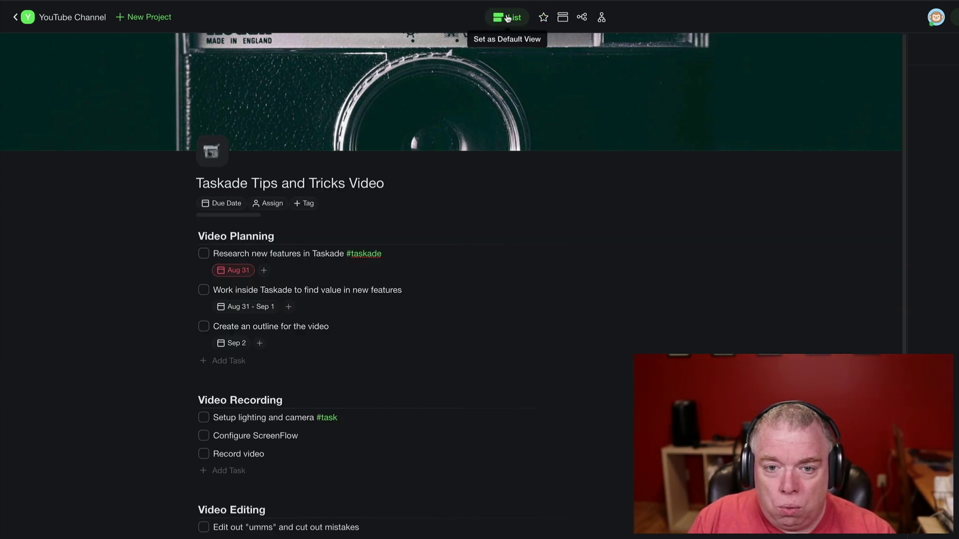
click(497, 19)
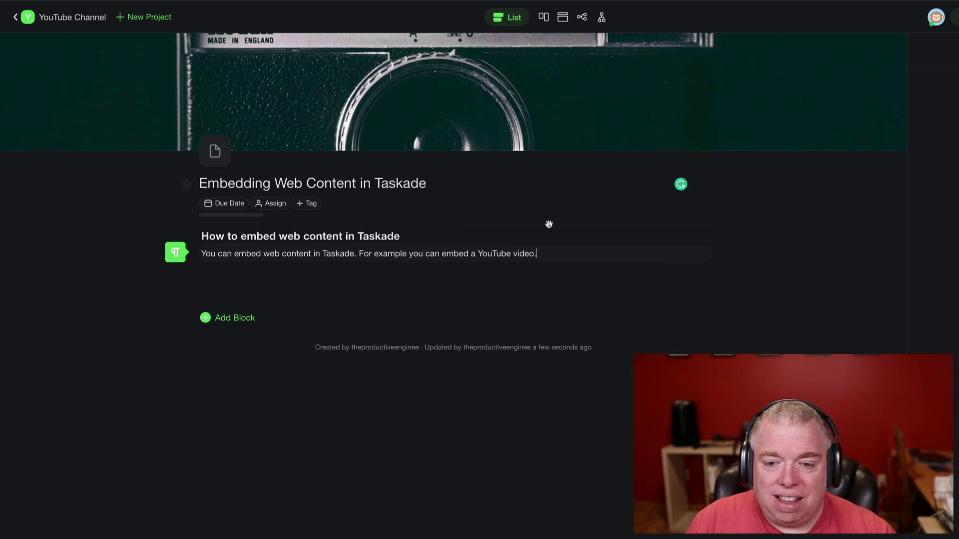
Step: Add a block below the paragraph and embed the pasted YouTube video link through Addons
key(Return)
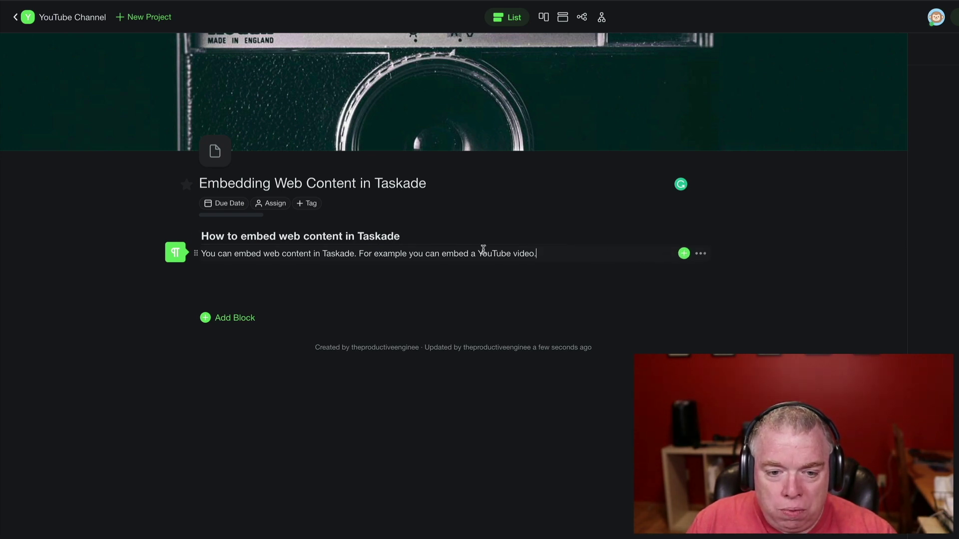
click(684, 253)
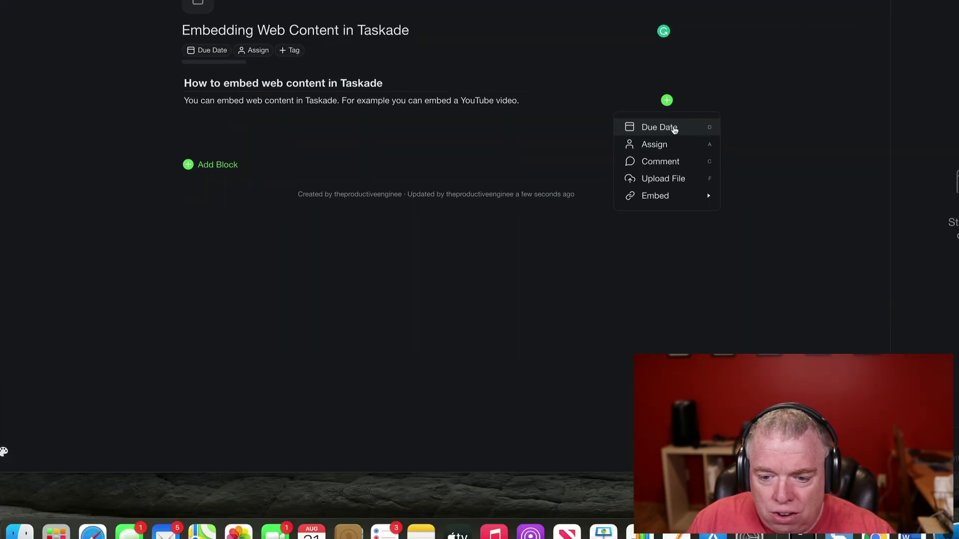
mouse_move(705, 355)
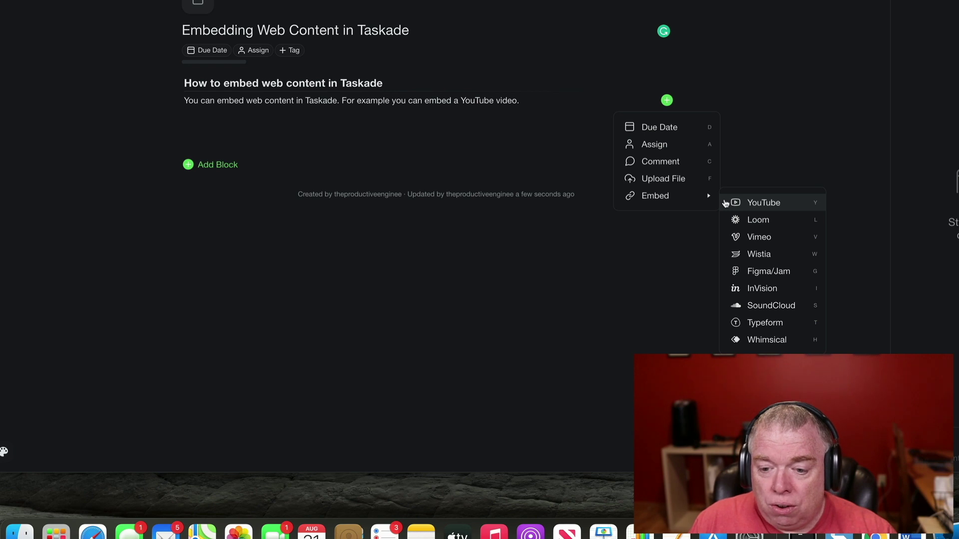
click(772, 206)
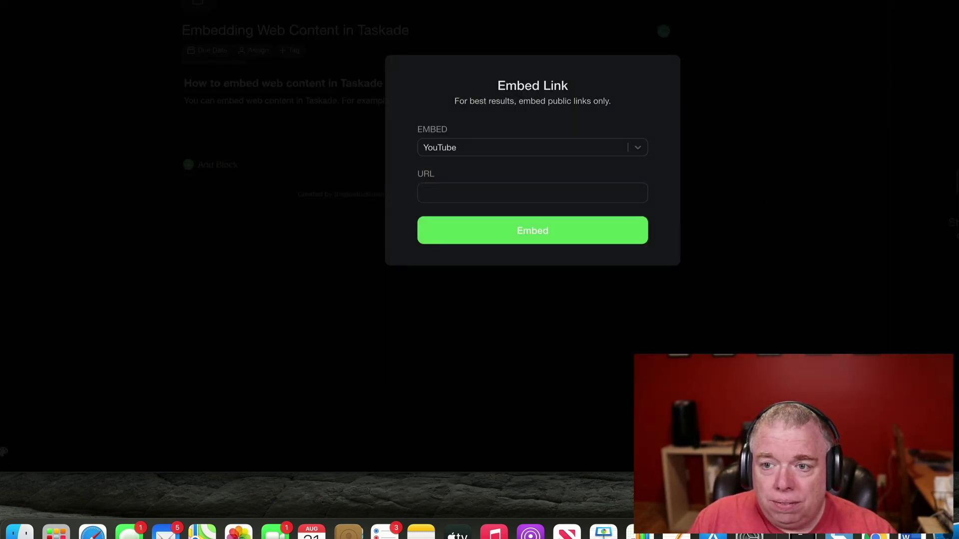
text(https://www.youtube.com/watch?v=uCWtH6ezapc)
click(581, 230)
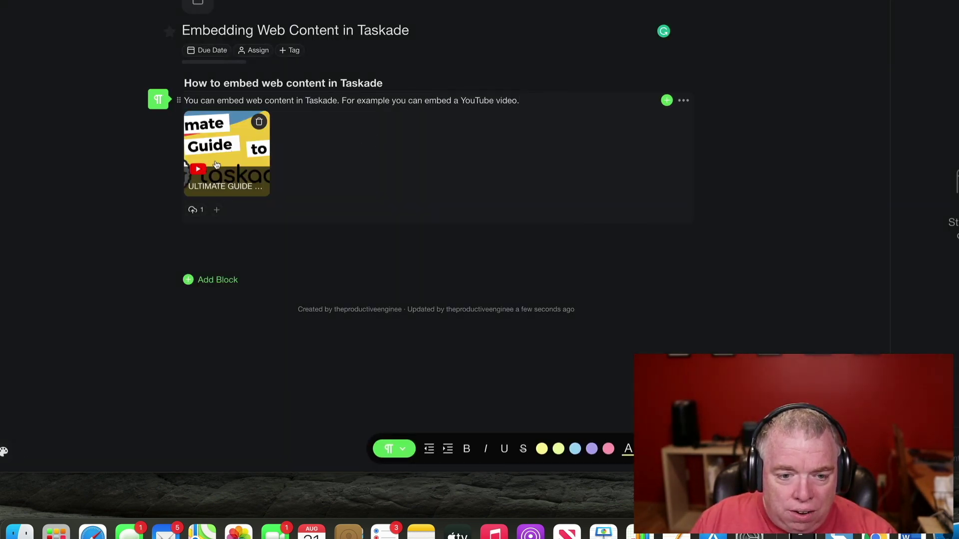
Step: Play the embedded video in a large preview and close it, then dismiss the block's add-ons menu
click(199, 169)
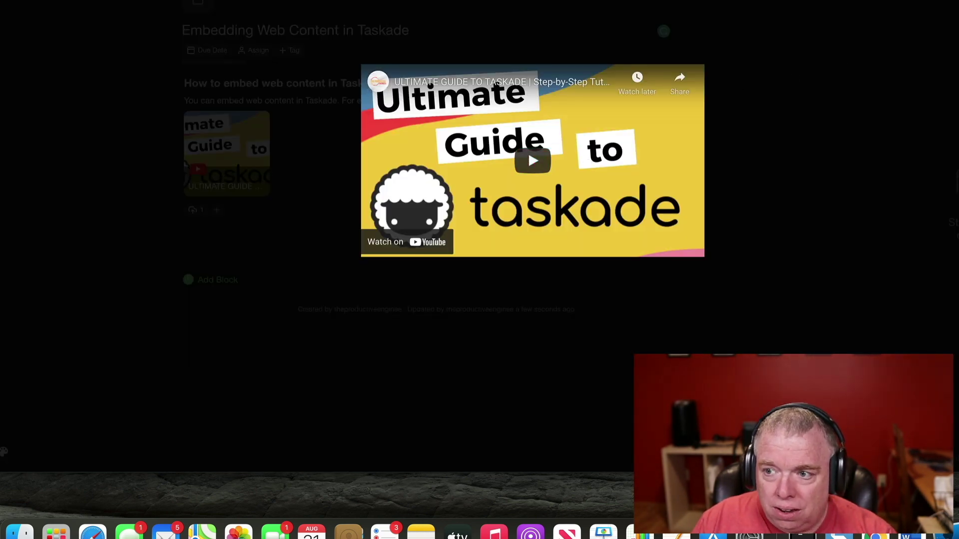
click(841, 65)
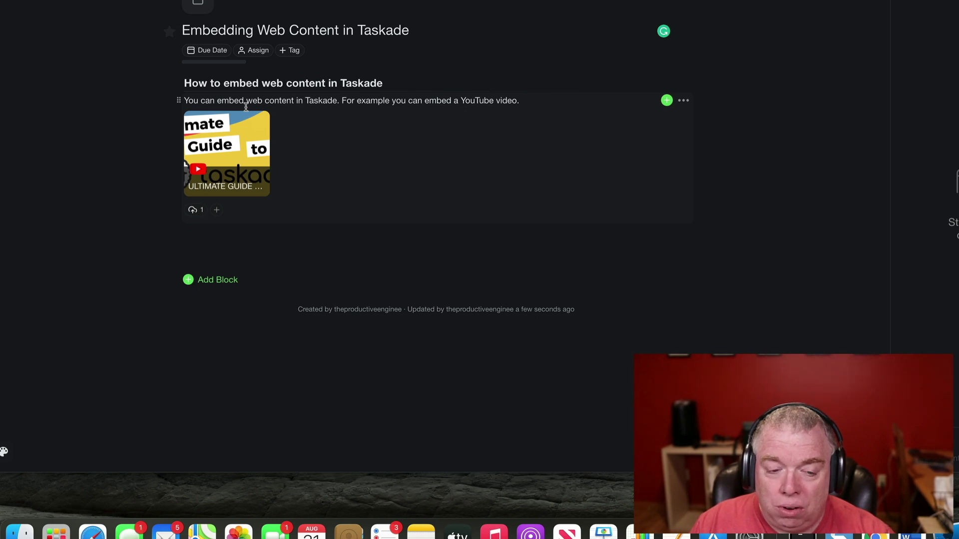
click(667, 100)
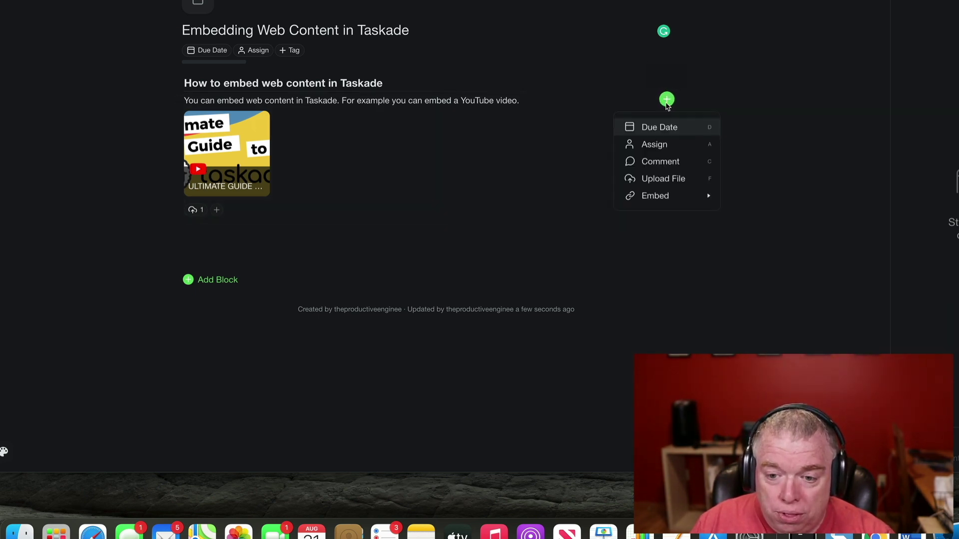
mouse_move(674, 196)
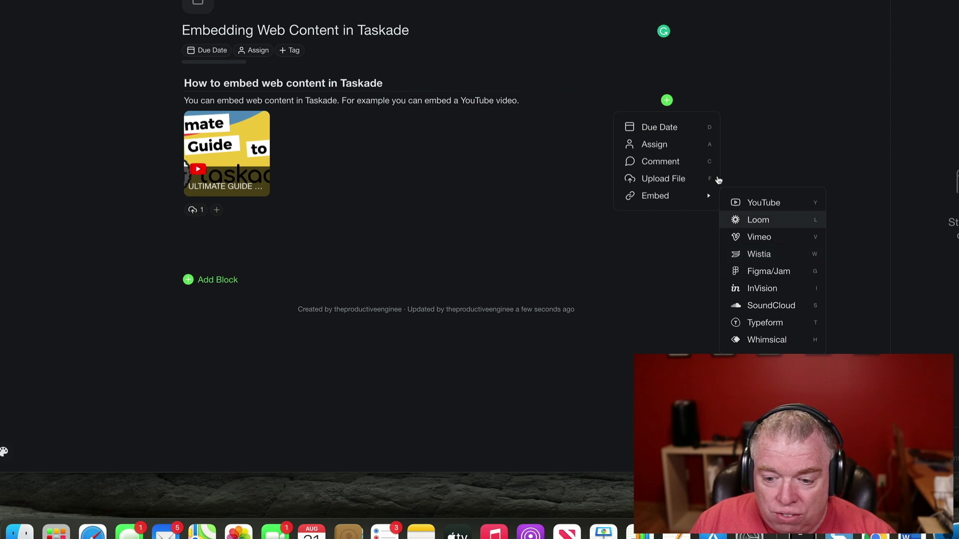
key(Escape)
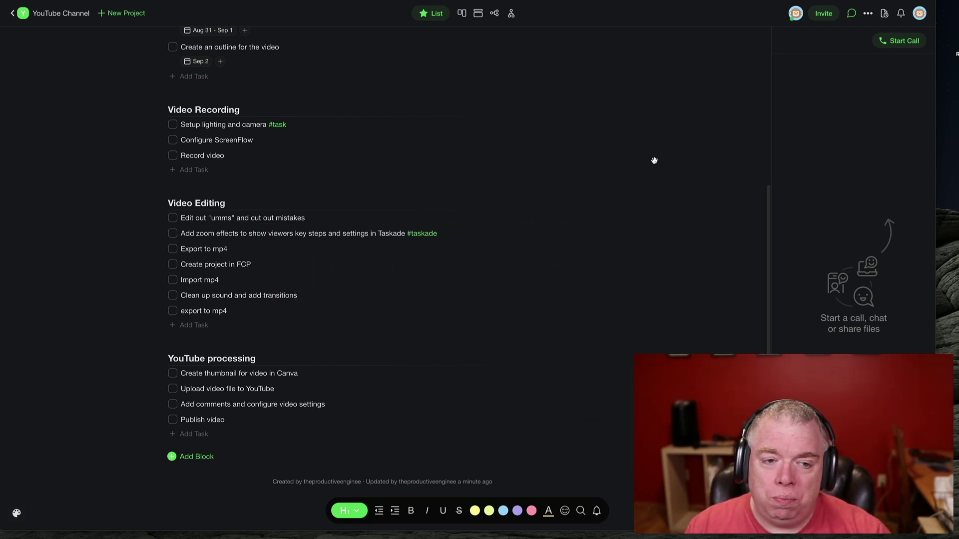
Step: Move the Canva thumbnail task to the Moved Task project and return to the YouTube Channel list
scroll(668, 163, up, 5)
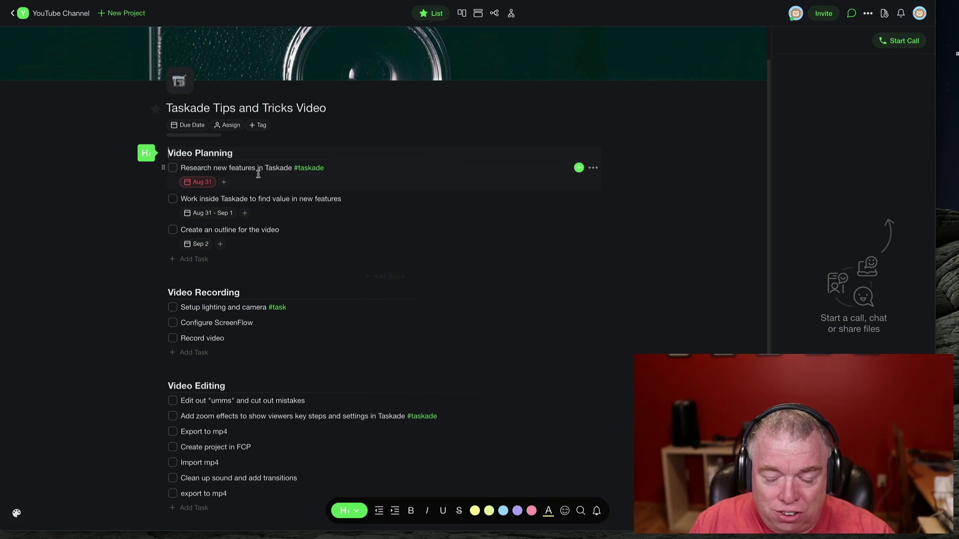
scroll(274, 193, down, 1)
scroll(274, 193, down, 5)
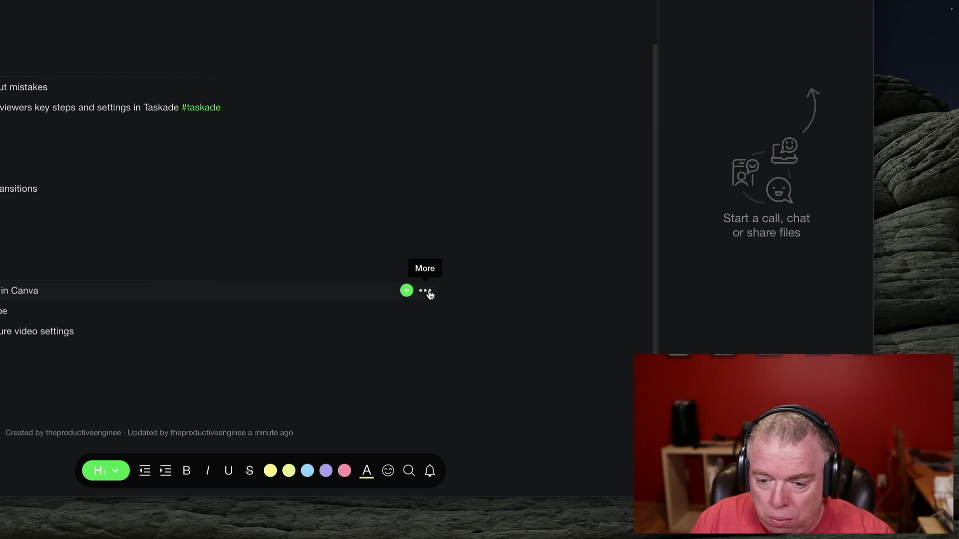
click(426, 291)
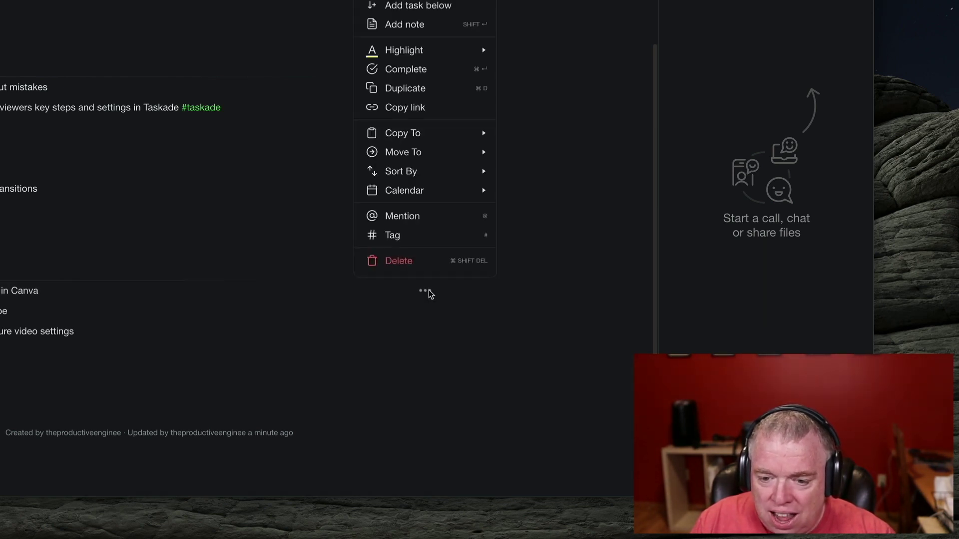
mouse_move(421, 156)
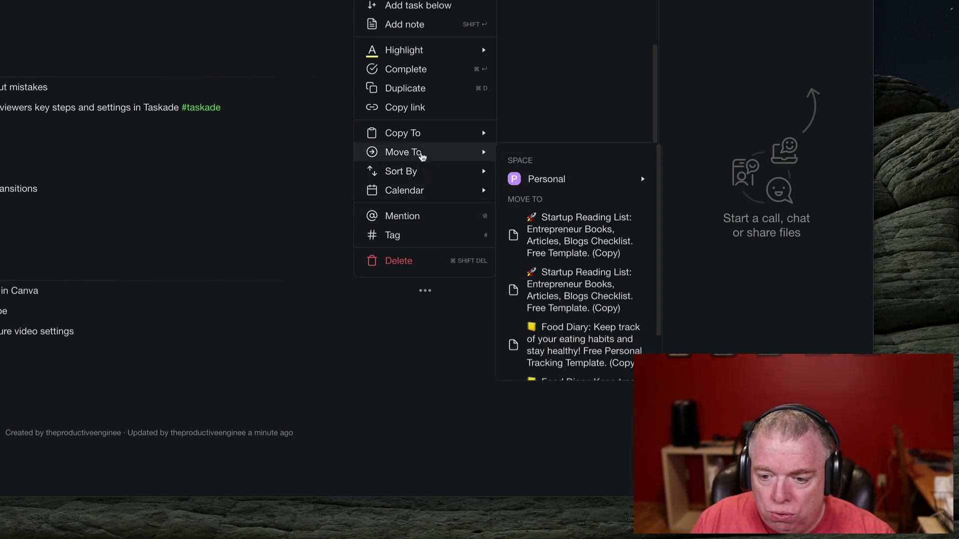
mouse_move(567, 179)
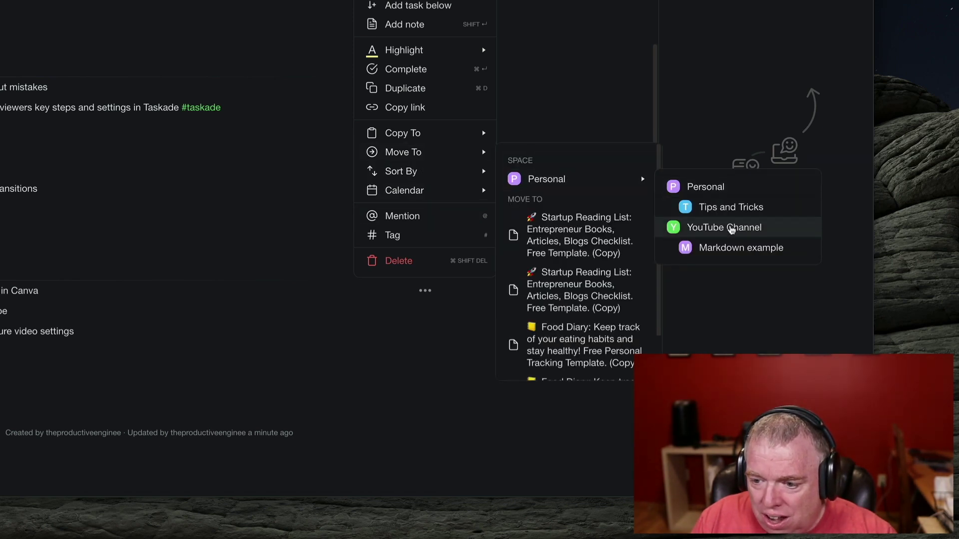
click(731, 228)
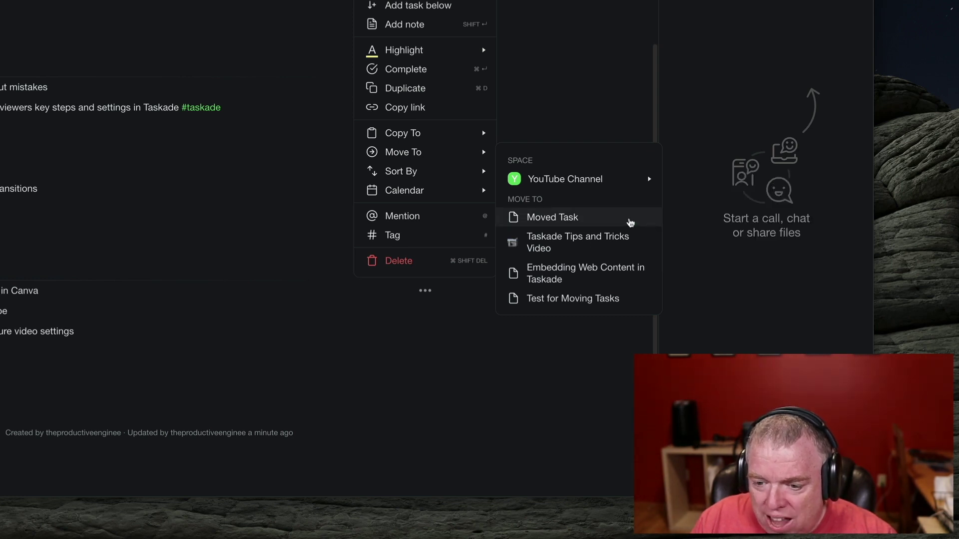
click(598, 218)
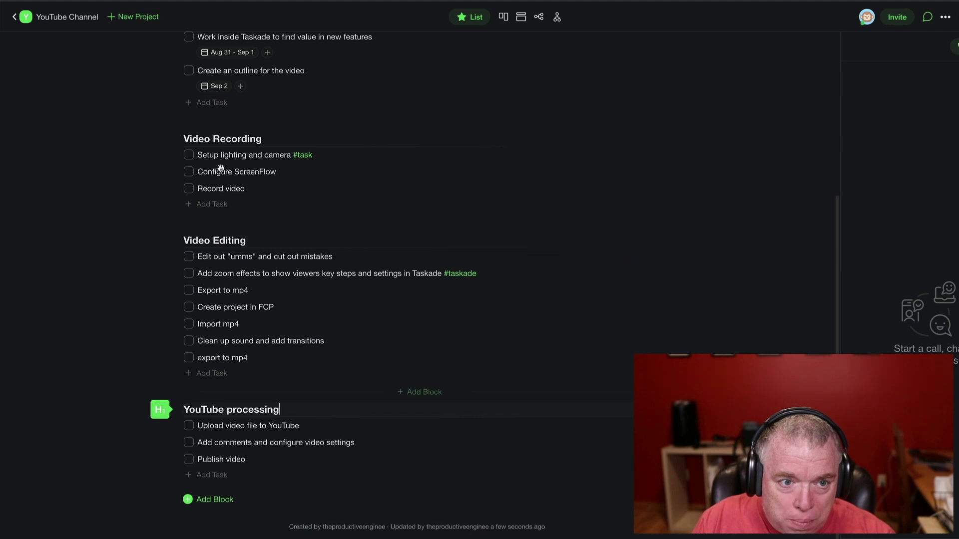
click(59, 18)
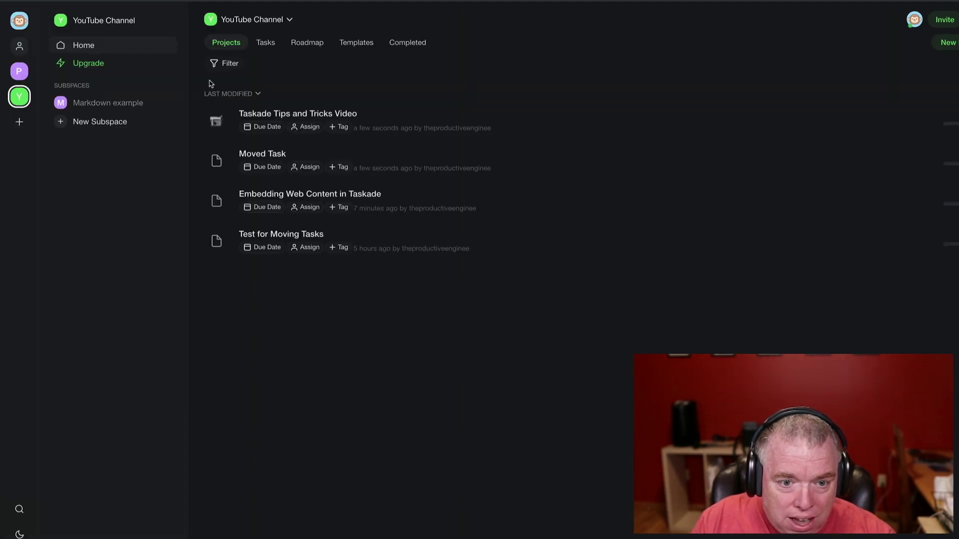
Step: Move the thumbnail task from Moved Task back to Taskade Tips and Tricks Video, then open it
click(276, 157)
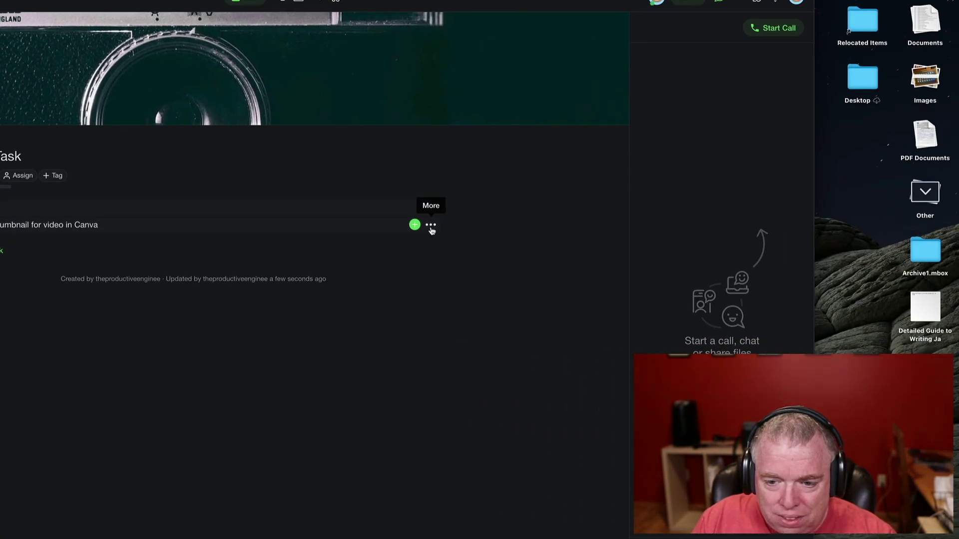
click(430, 226)
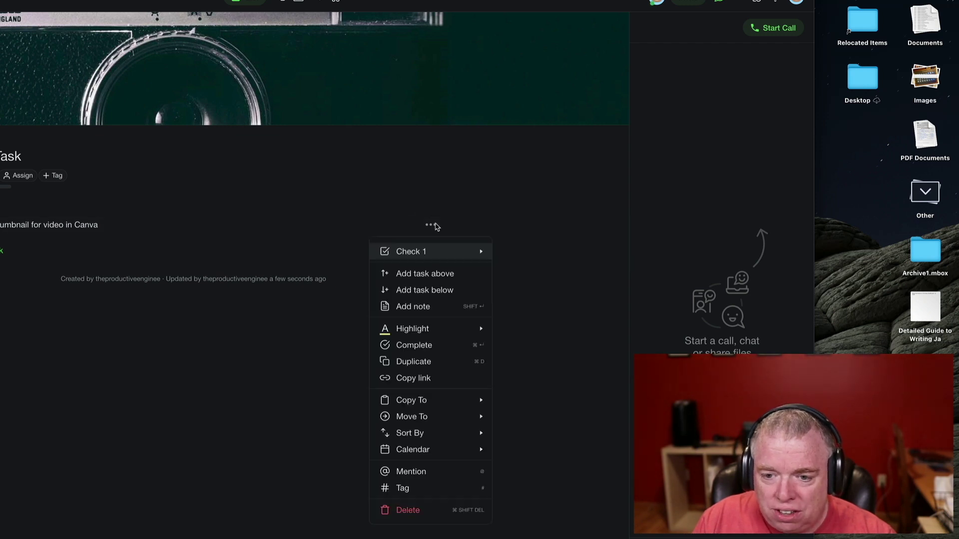
mouse_move(430, 421)
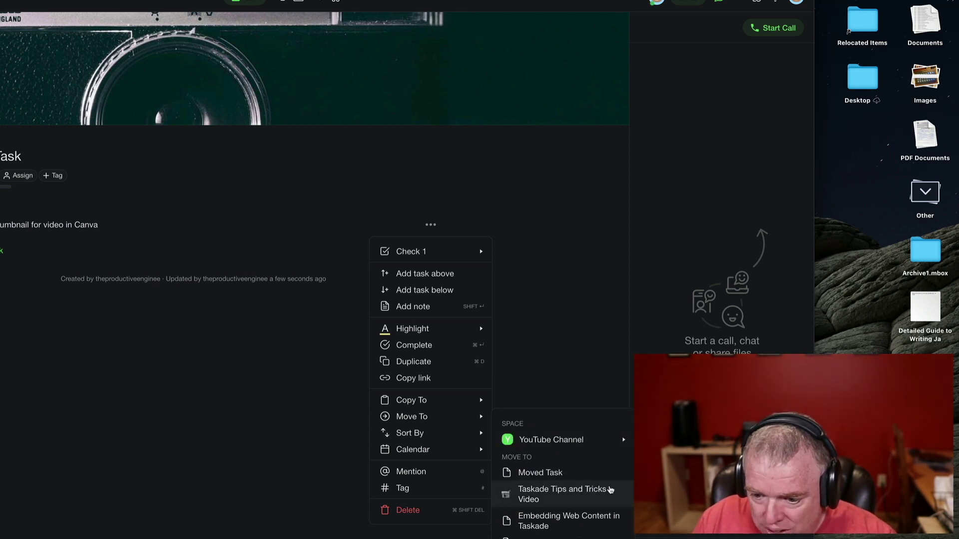
click(610, 490)
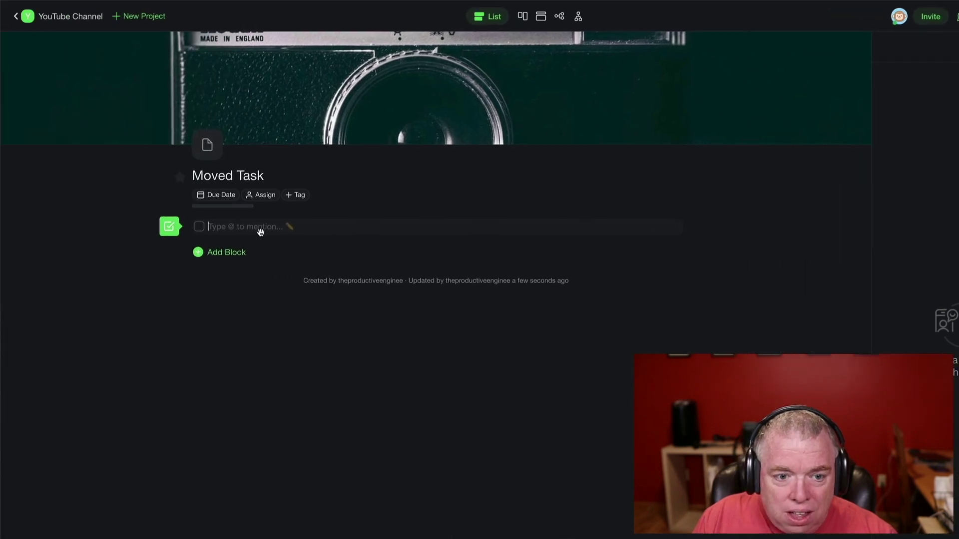
click(85, 16)
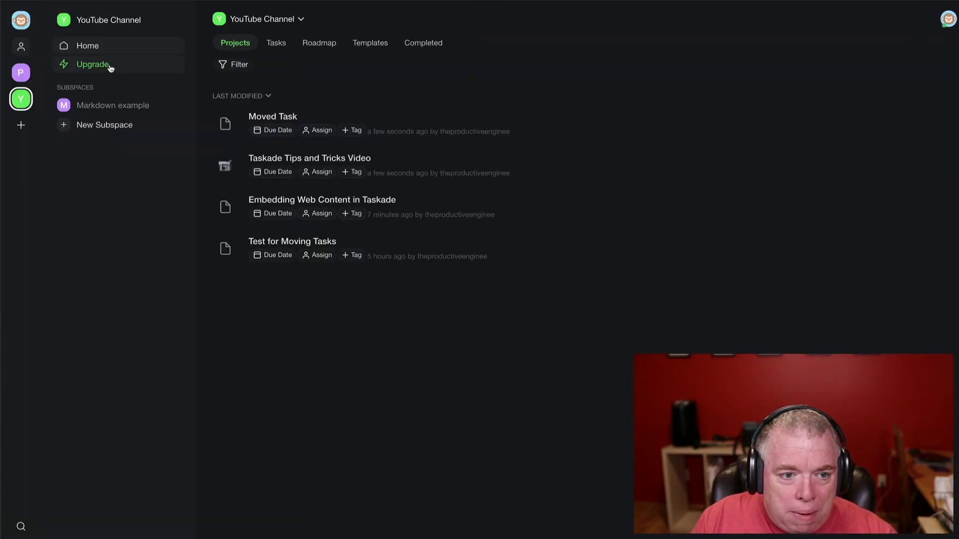
click(292, 162)
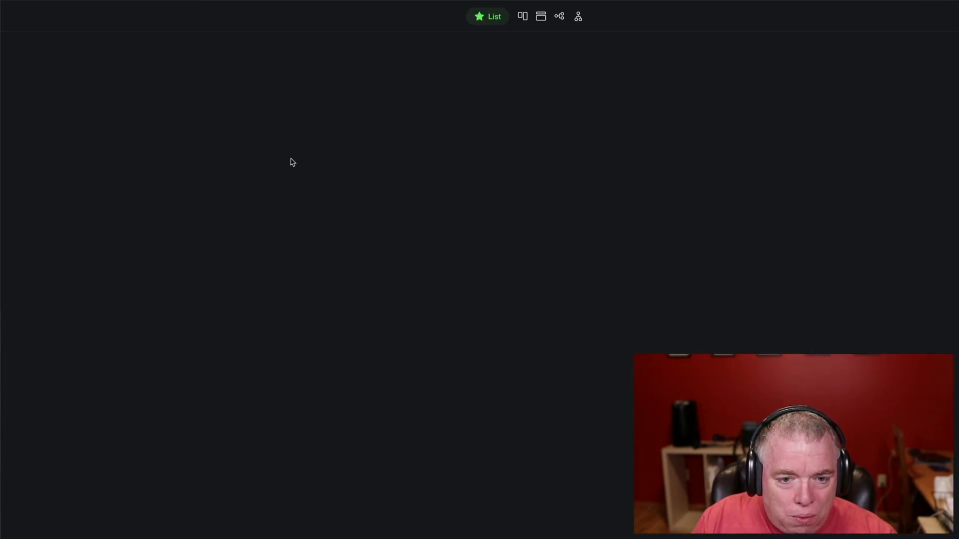
scroll(425, 293, down, 5)
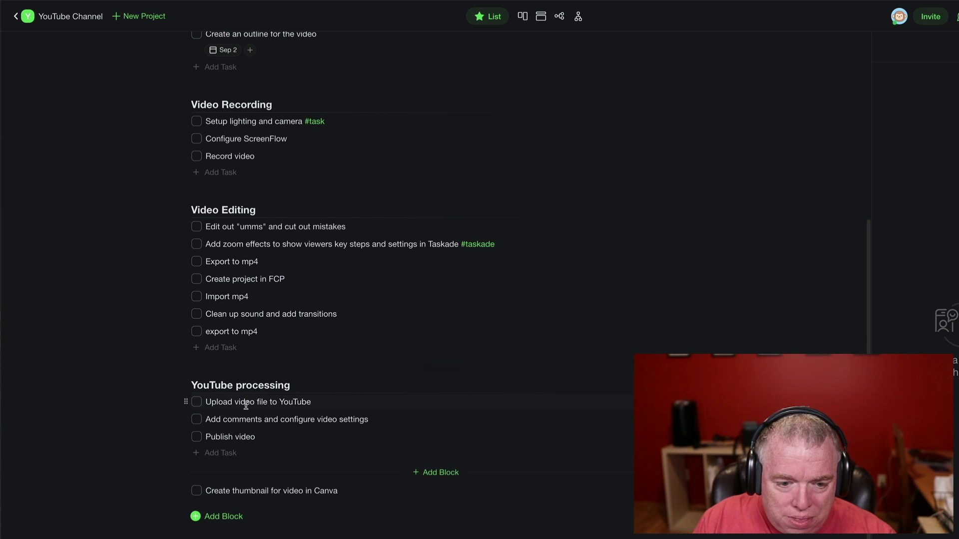
Step: Drag 'Create thumbnail for video in Canva' to the top of the YouTube processing block
drag(186, 492, 206, 402)
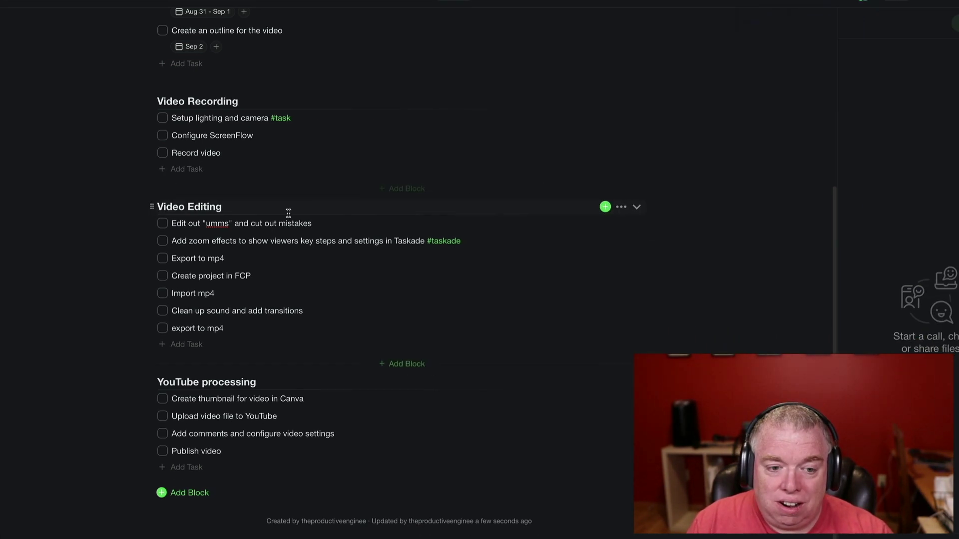
Step: Select the seven Video Editing tasks and assign them all to your own account
drag(46, 129, 112, 227)
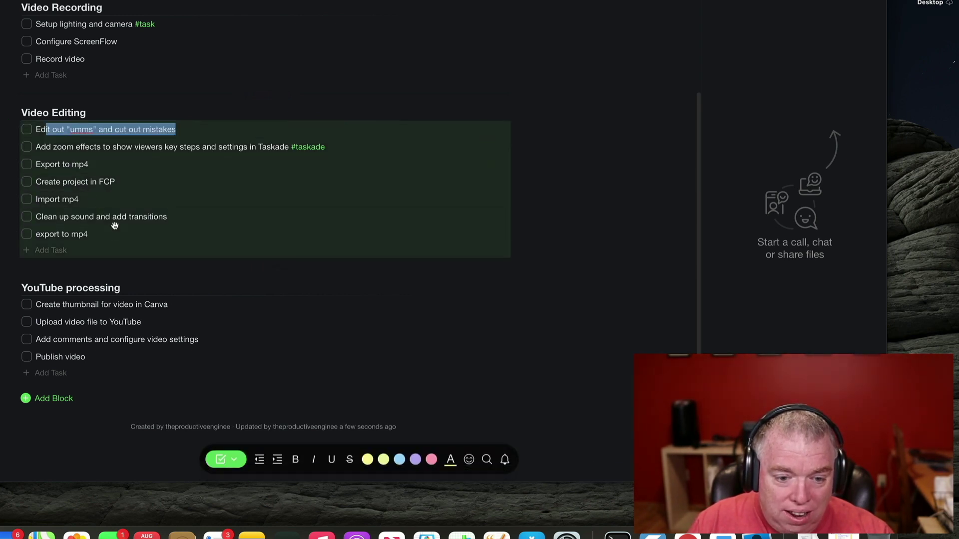
drag(114, 225, 116, 222)
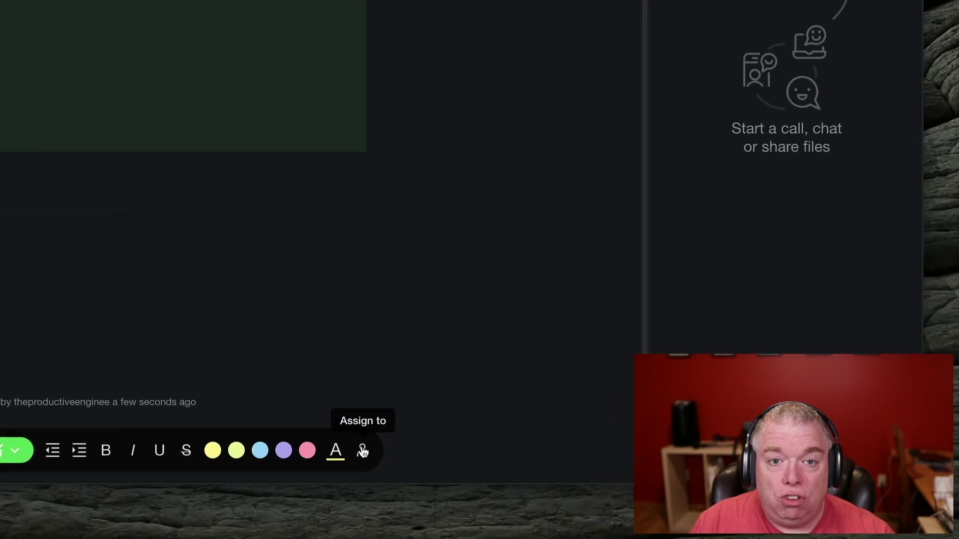
click(363, 451)
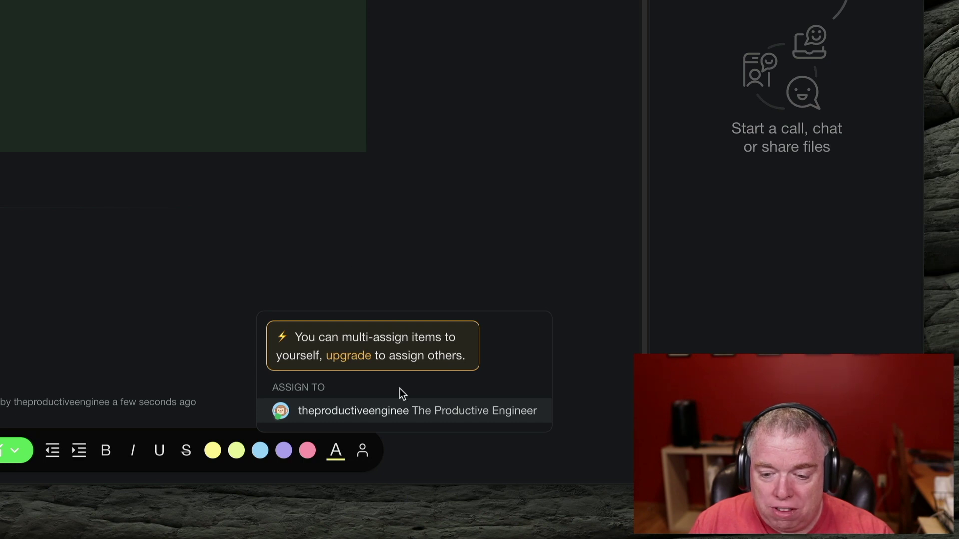
click(386, 416)
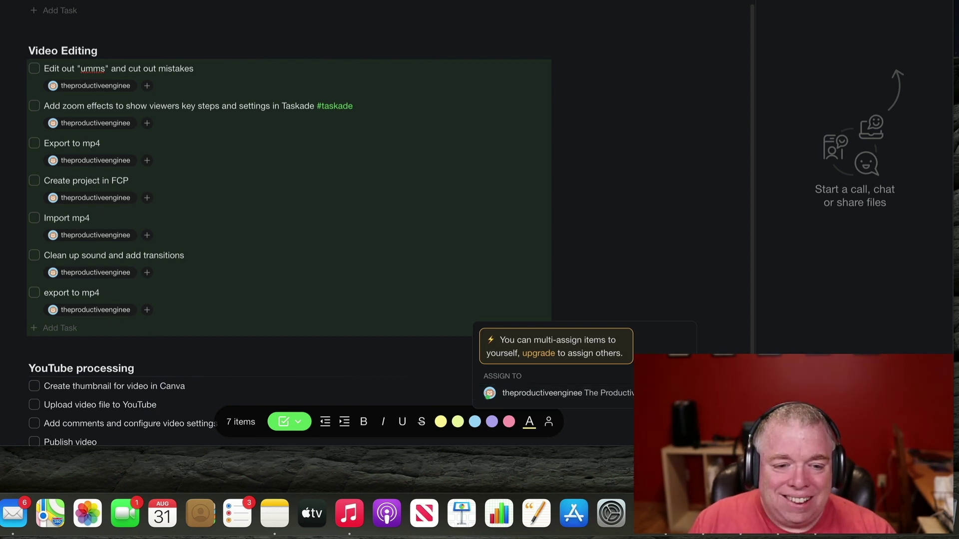
key(Escape)
key(Escape)
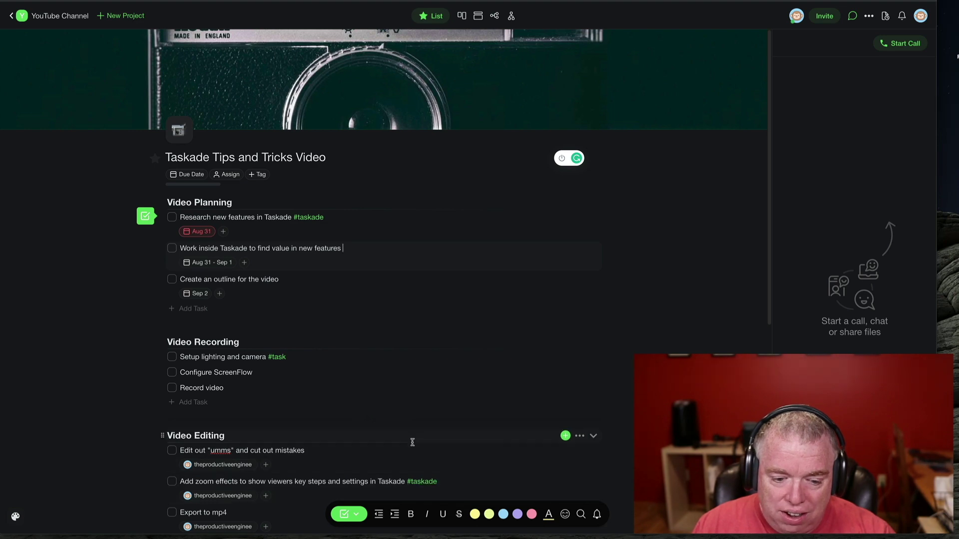
Step: Add the #taskade and #research tags to the Work inside Taskade task
scroll(413, 443, down, 10)
scroll(412, 442, up, 10)
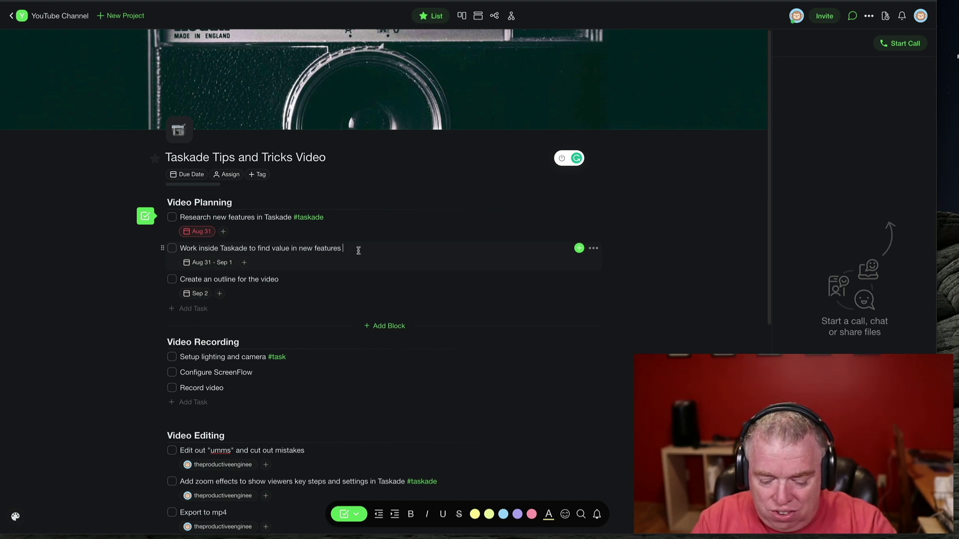
text(#)
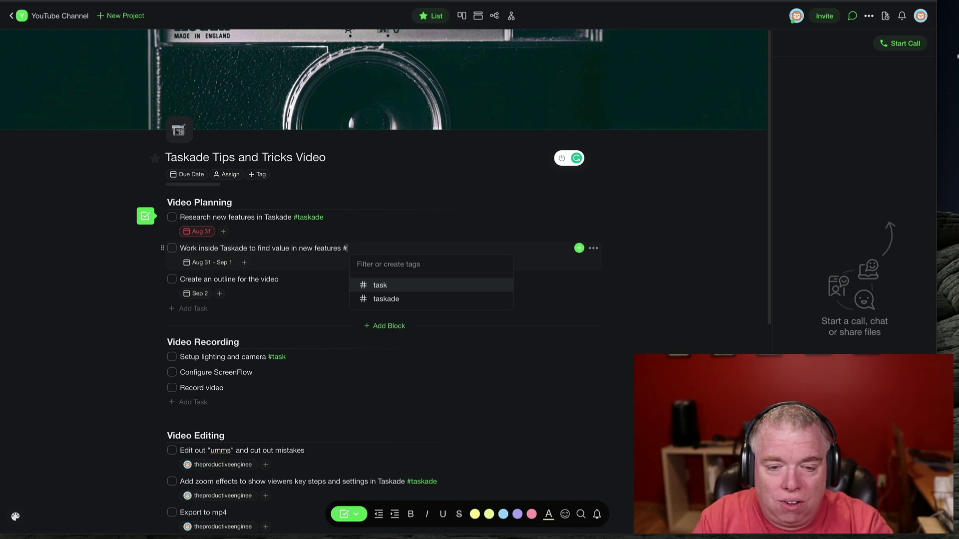
text(ta)
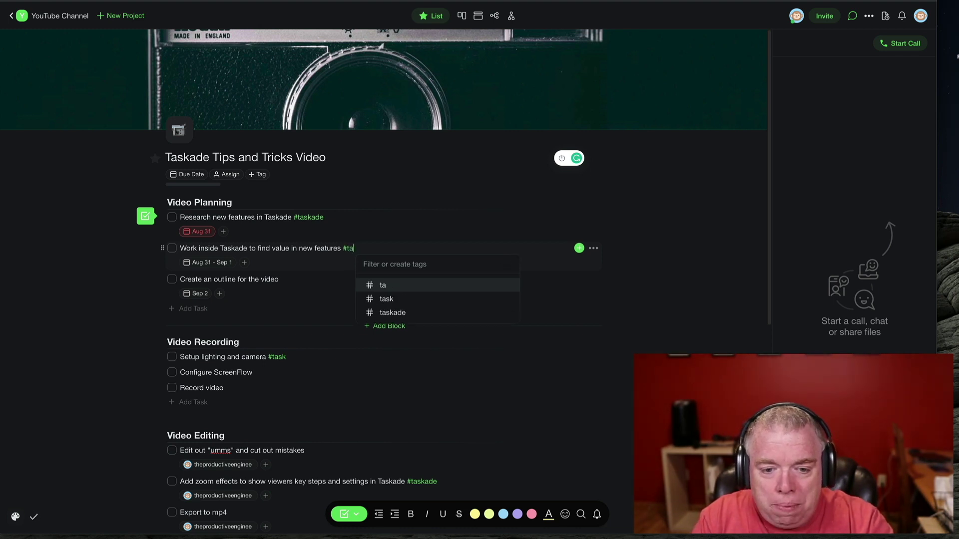
text(sk)
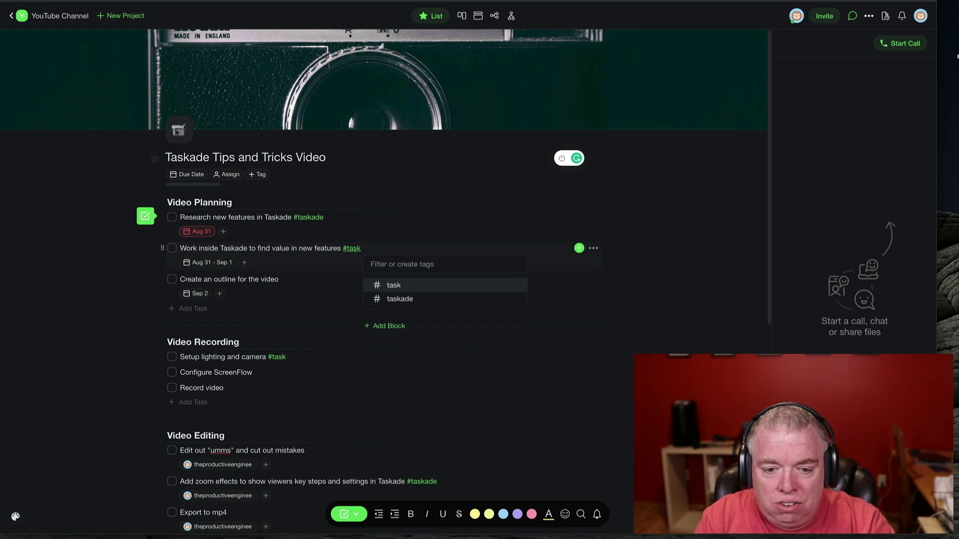
text(ade)
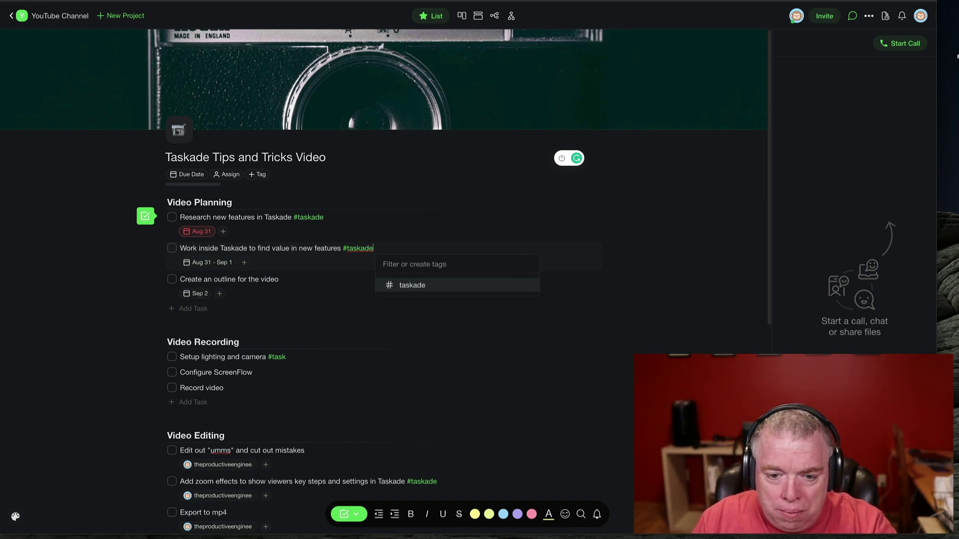
click(422, 286)
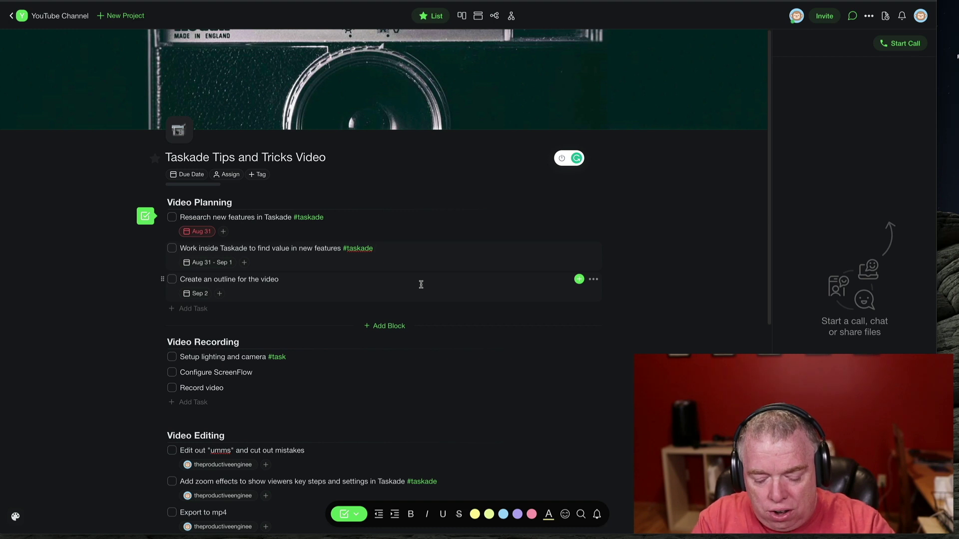
text(#)
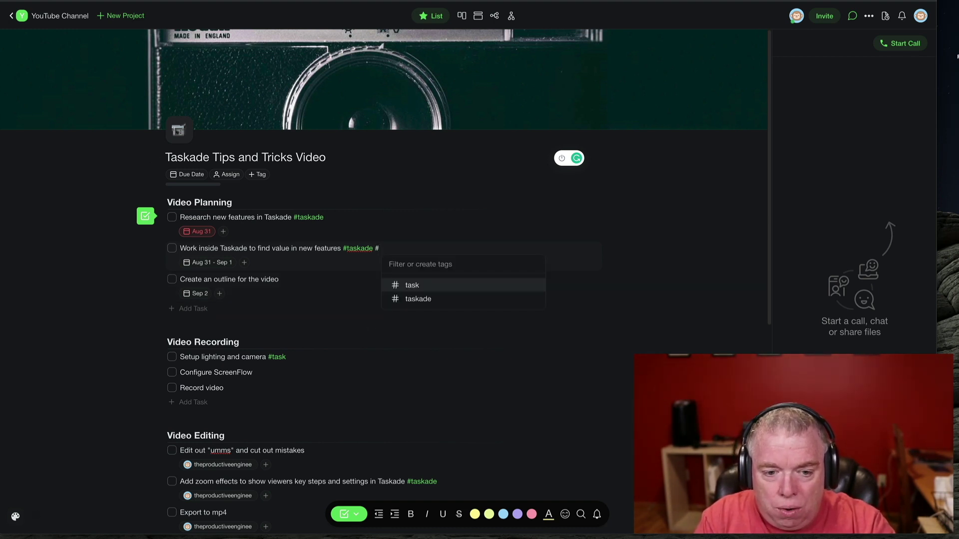
text(resea)
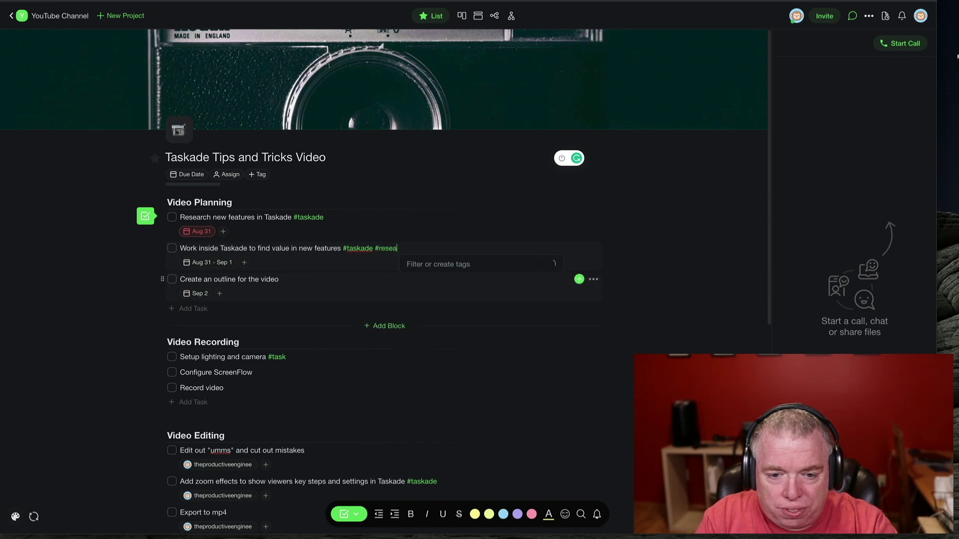
text(rch)
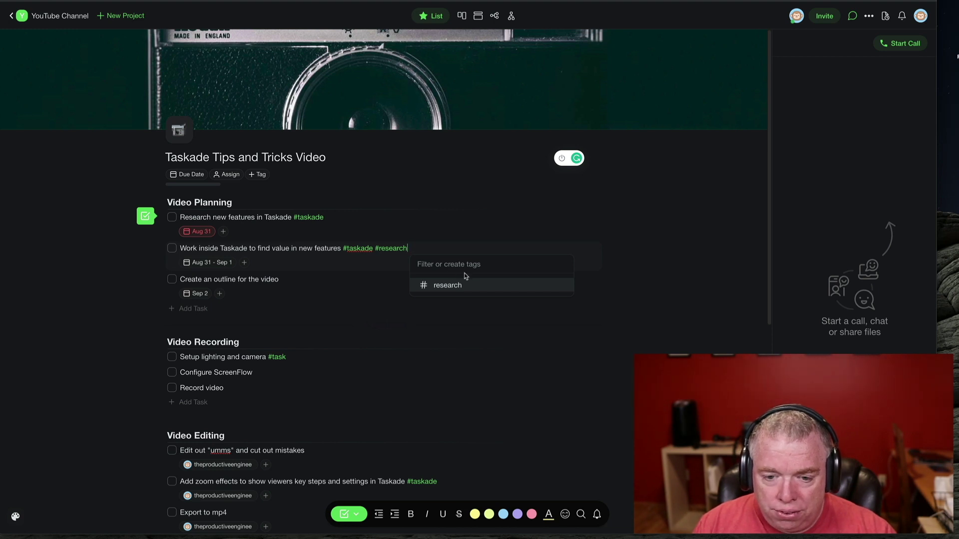
click(455, 286)
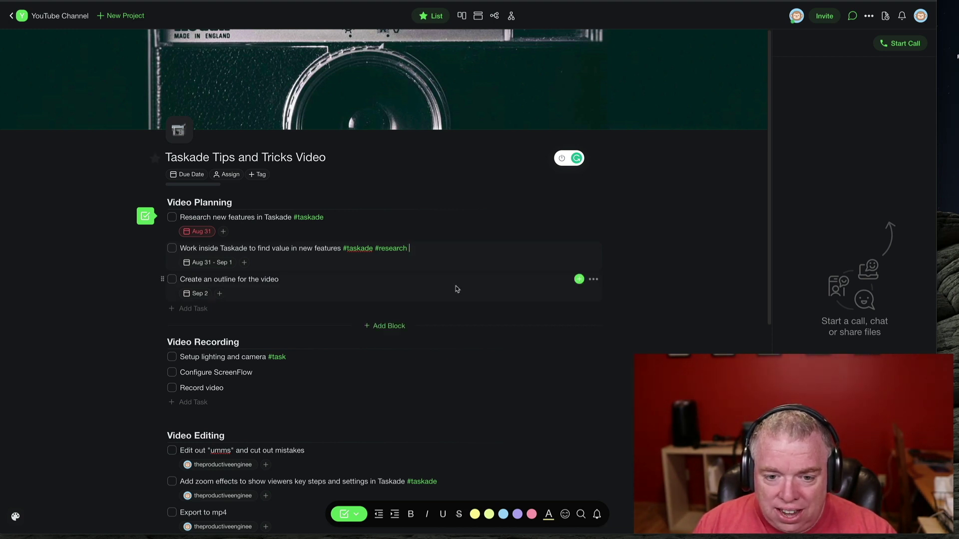
Step: Remove an unfinished #t tag from the outline task, then filter to tasks tagged #taskade
click(378, 284)
text(#)
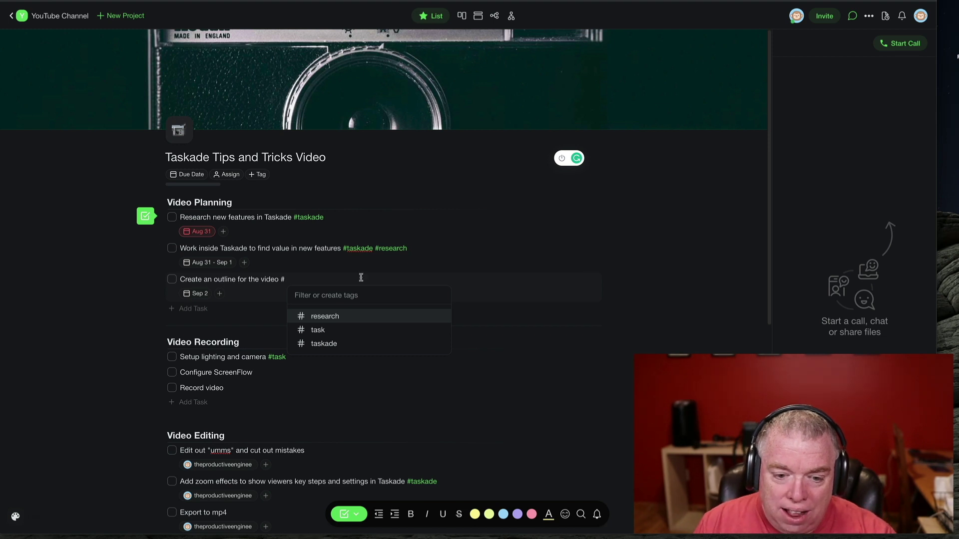
text(t)
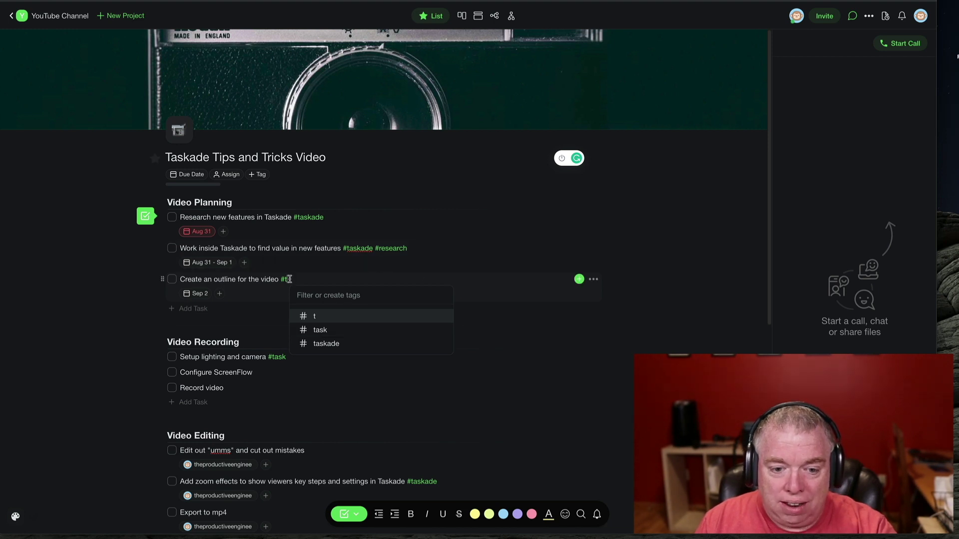
key(BackSpace)
key(BackSpace)
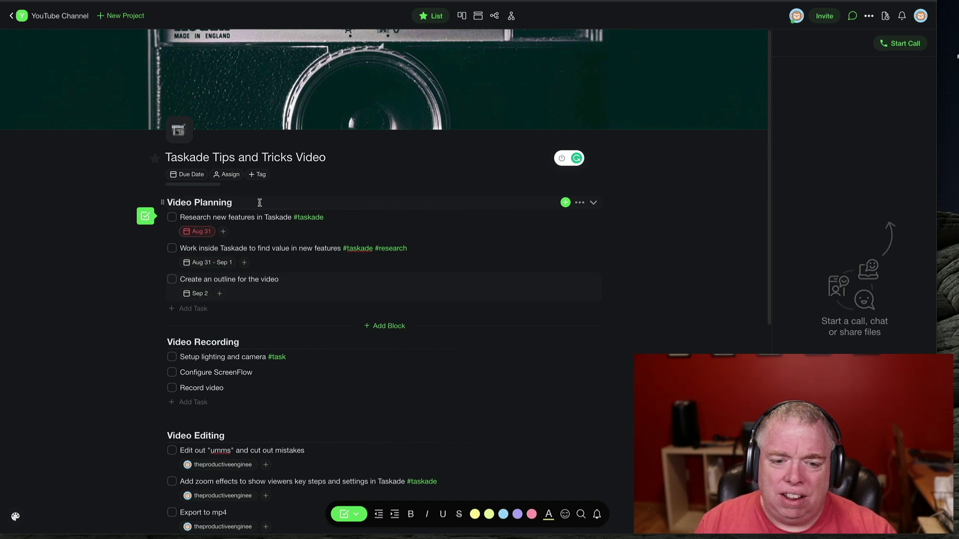
click(308, 217)
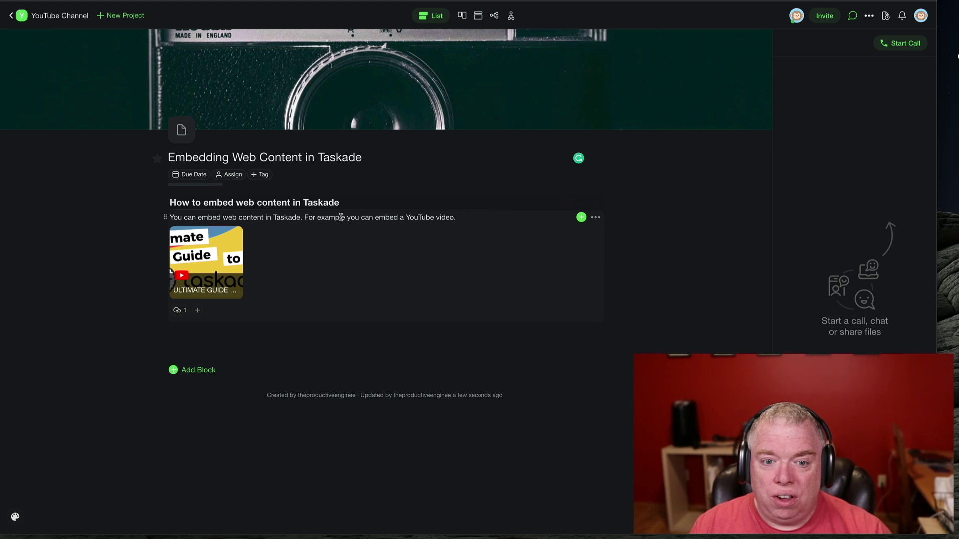
Step: Highlight the phrase 'embed a YouTube video' in orange-red
drag(376, 217, 454, 219)
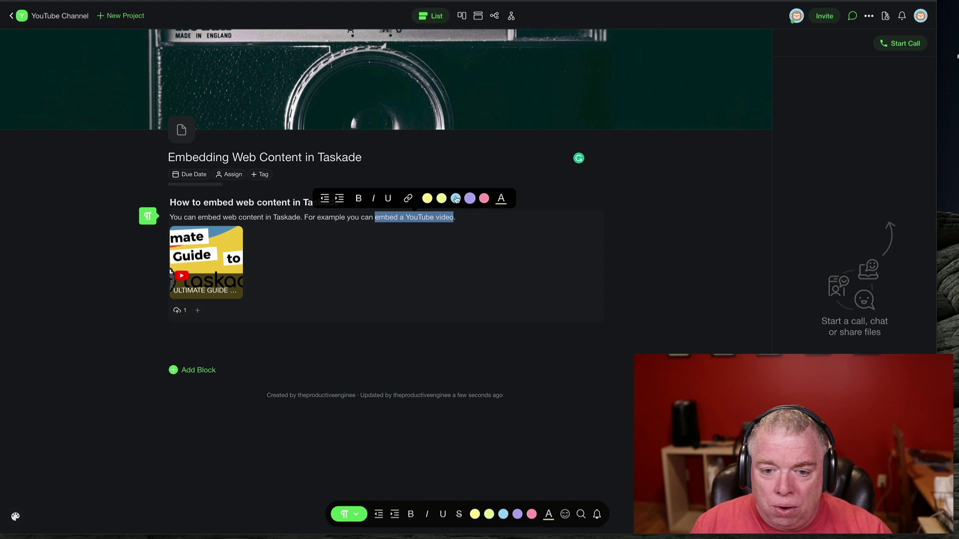
click(502, 199)
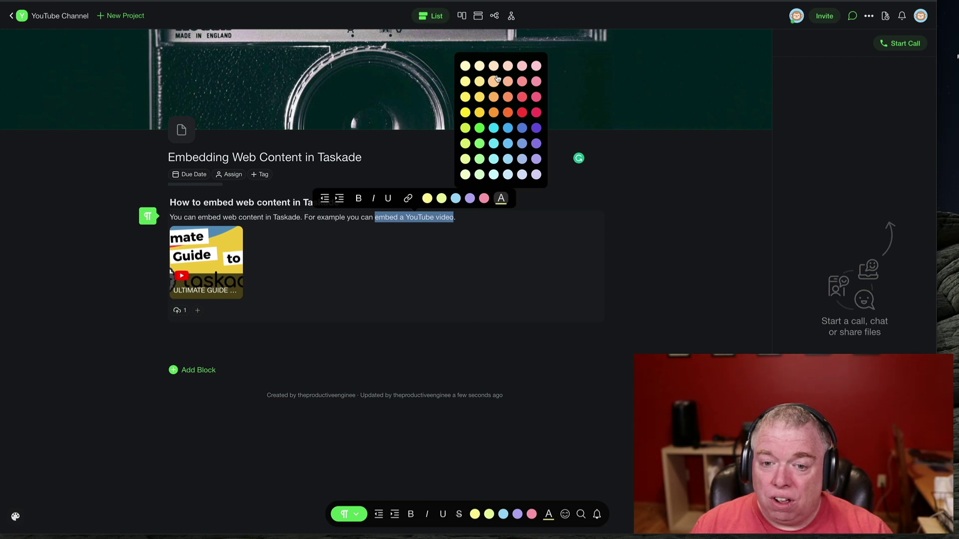
click(509, 113)
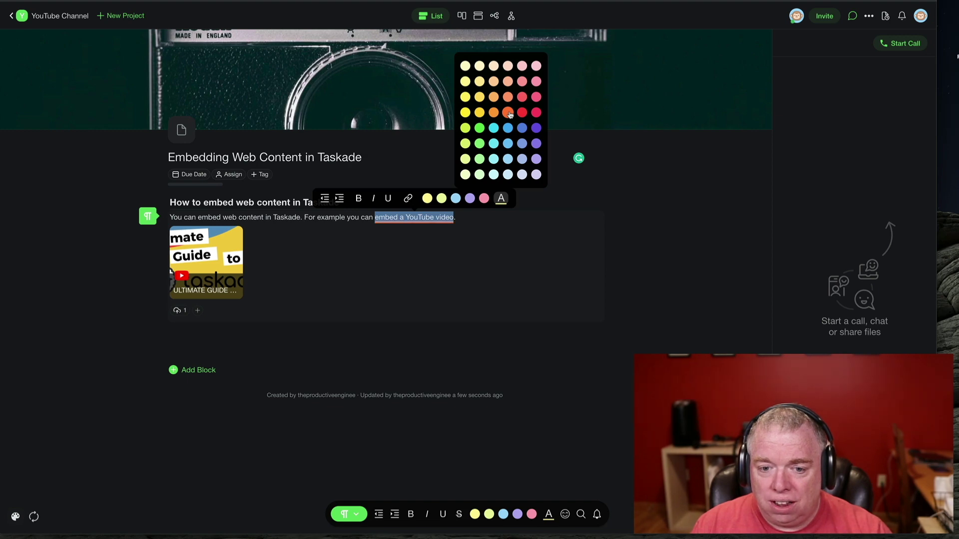
click(561, 188)
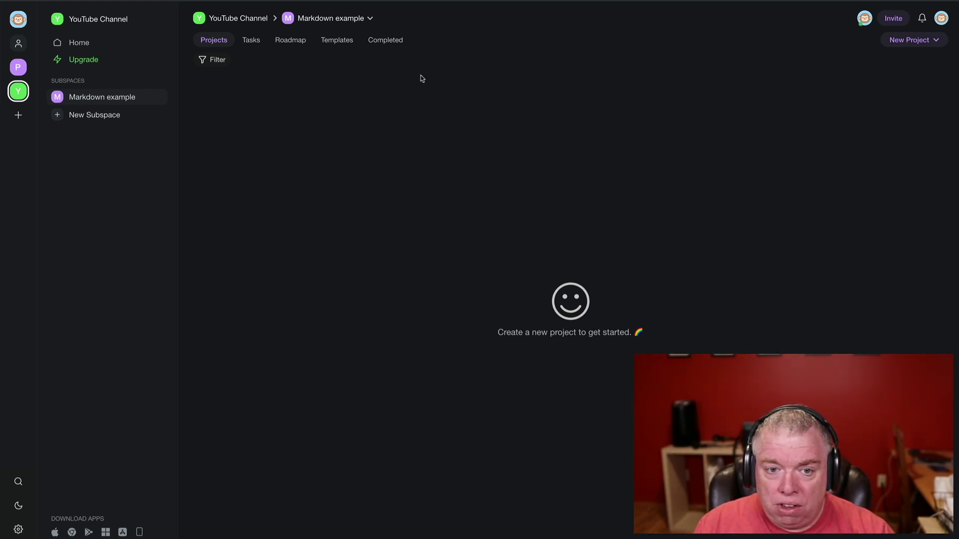
Step: Start a new project in Markdown example by importing from Markdown
click(938, 42)
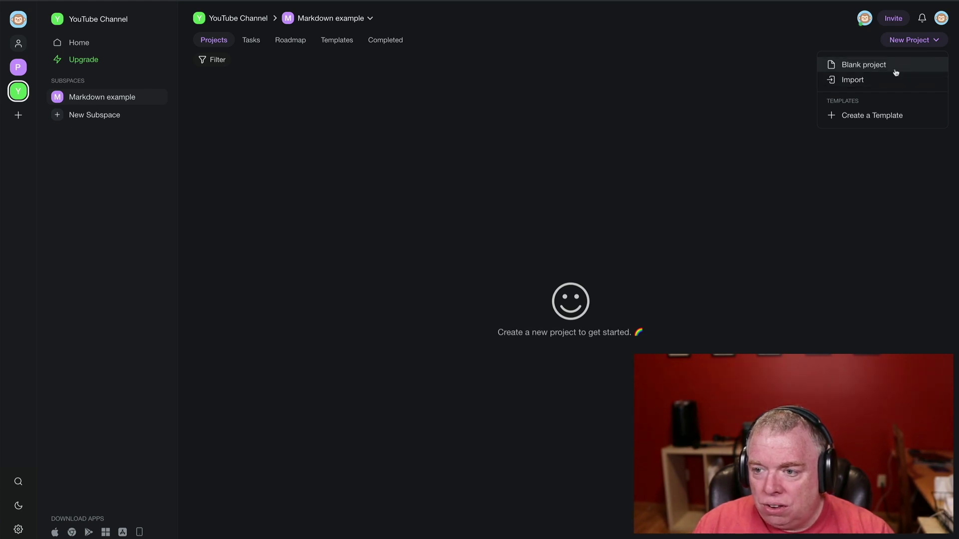
click(872, 83)
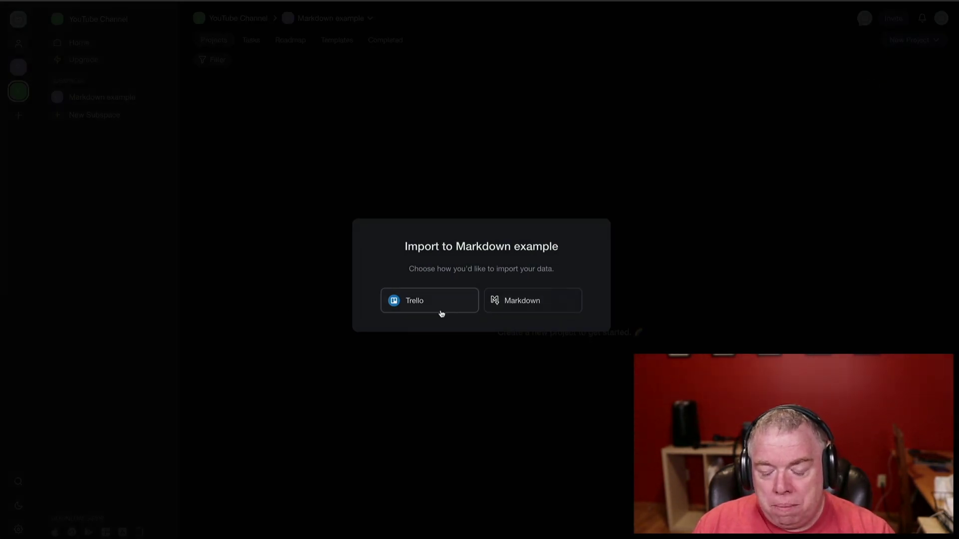
click(540, 301)
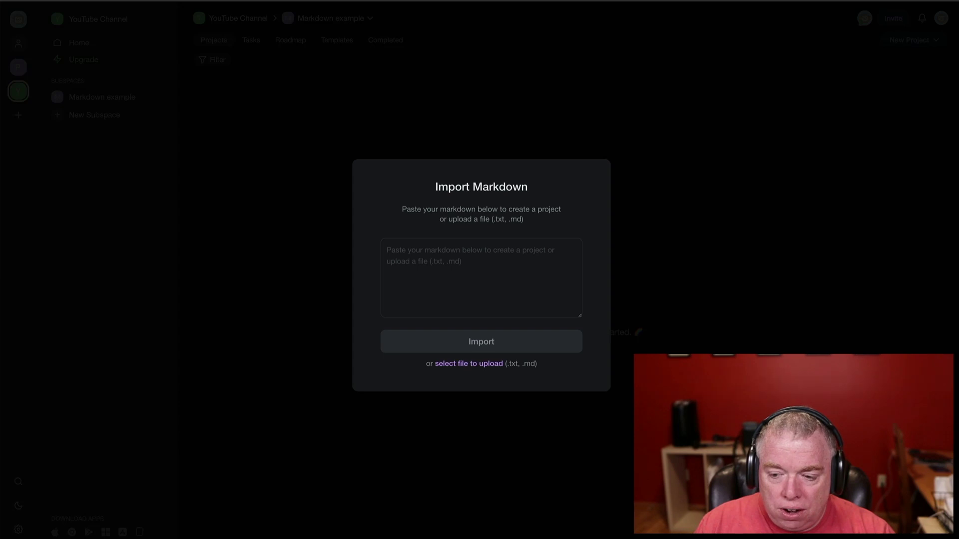
Step: Copy lines 1–11 of markdown_import.md from the editor and return to Taskade
key(super+Tab)
click(638, 255)
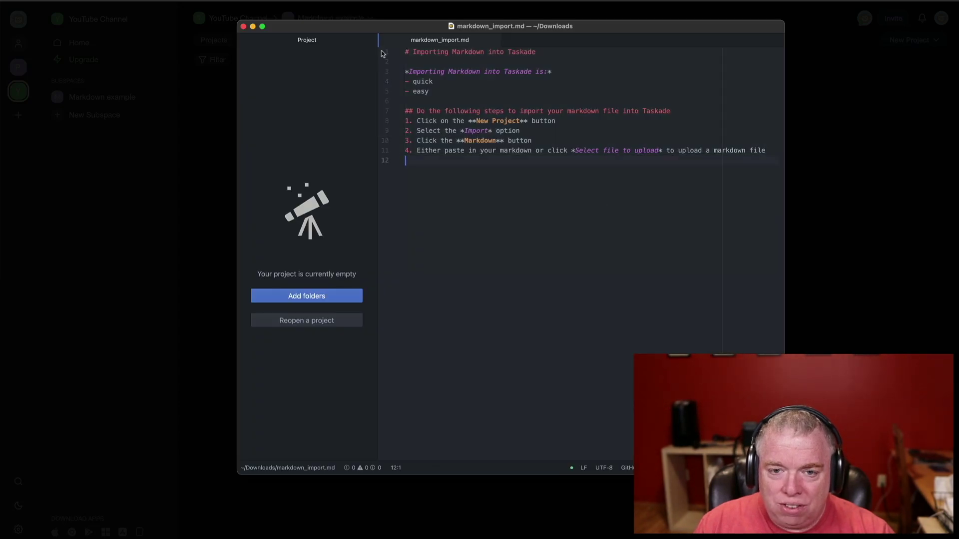
drag(405, 50, 769, 155)
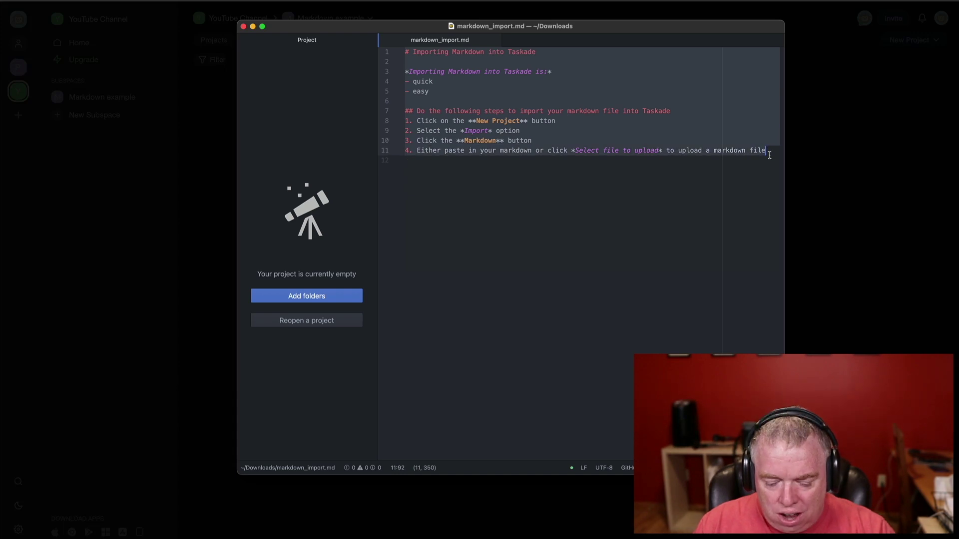
click(120, 129)
Step: Paste the copied markdown and import it as the 'Importing Markdown into Taskade' project
click(472, 275)
key(ctrl+v)
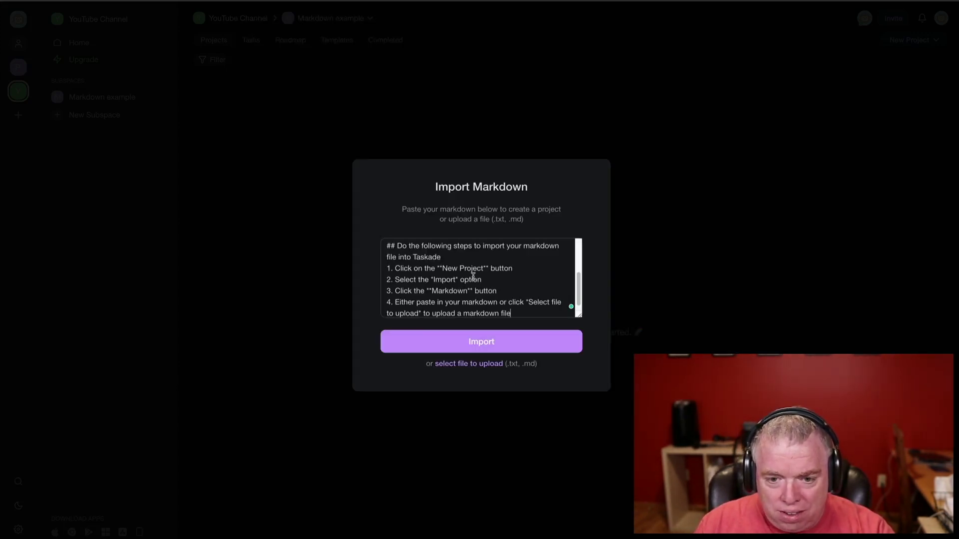
click(497, 347)
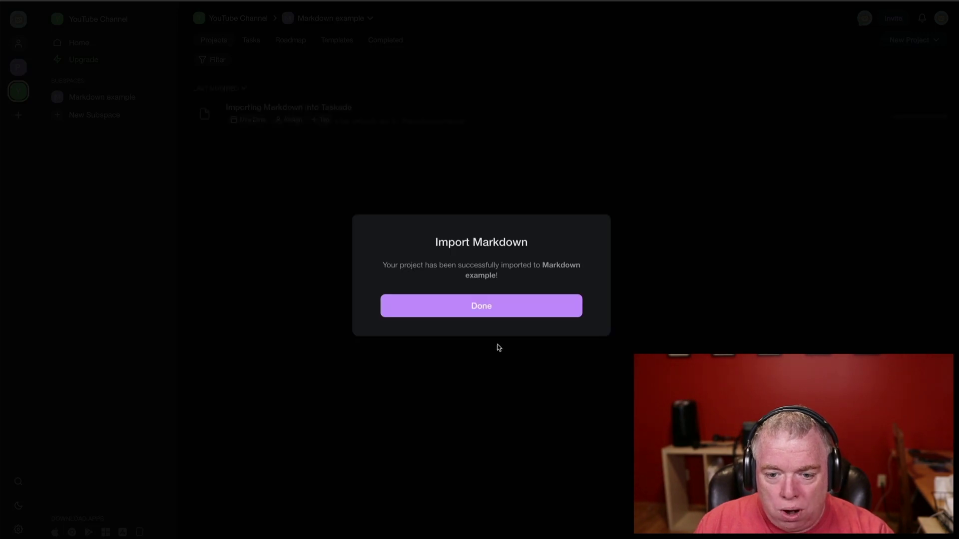
click(492, 308)
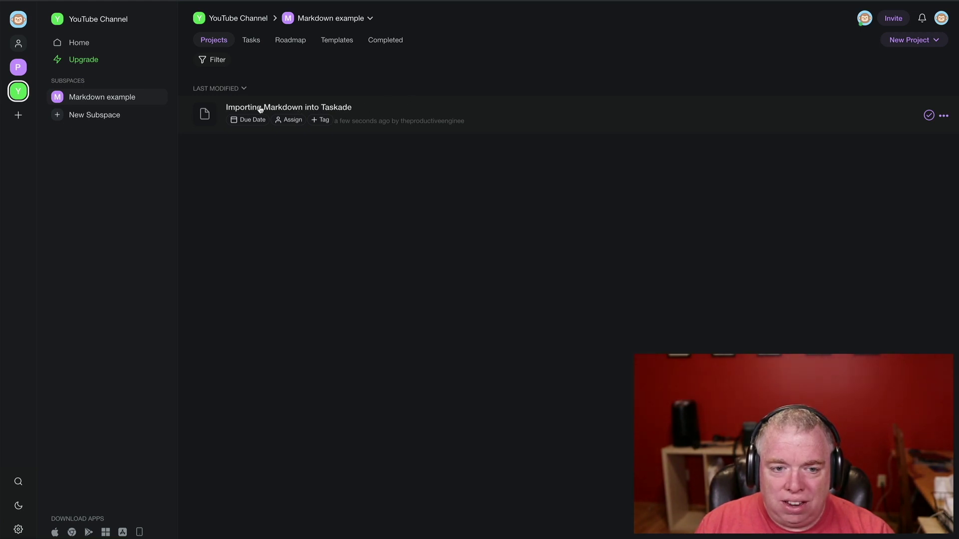
Step: Open 'Importing Markdown into Taskade' to check its converted bullets, numbered steps and bold/italic text
click(305, 108)
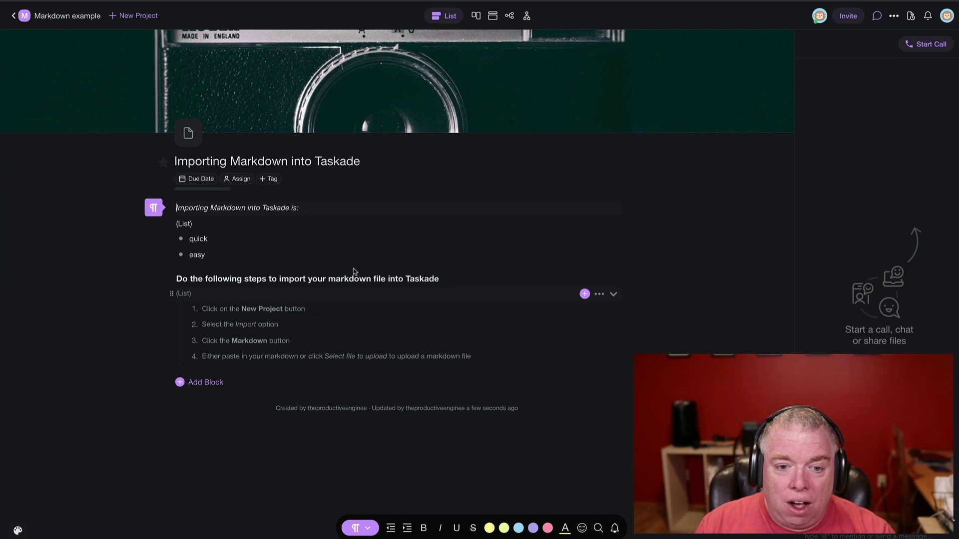
click(661, 163)
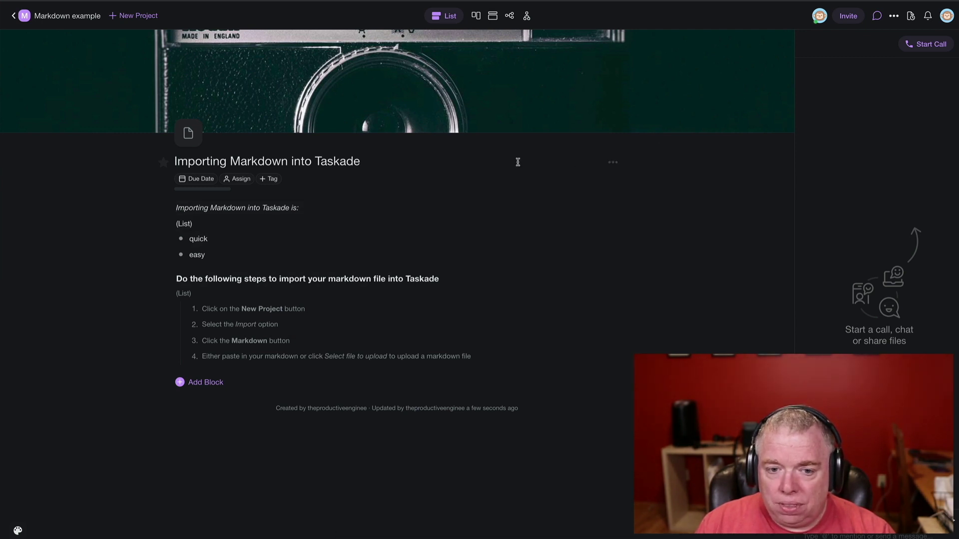
Step: Delete the 'Importing Markdown into Taskade' project from the Markdown example list
click(73, 18)
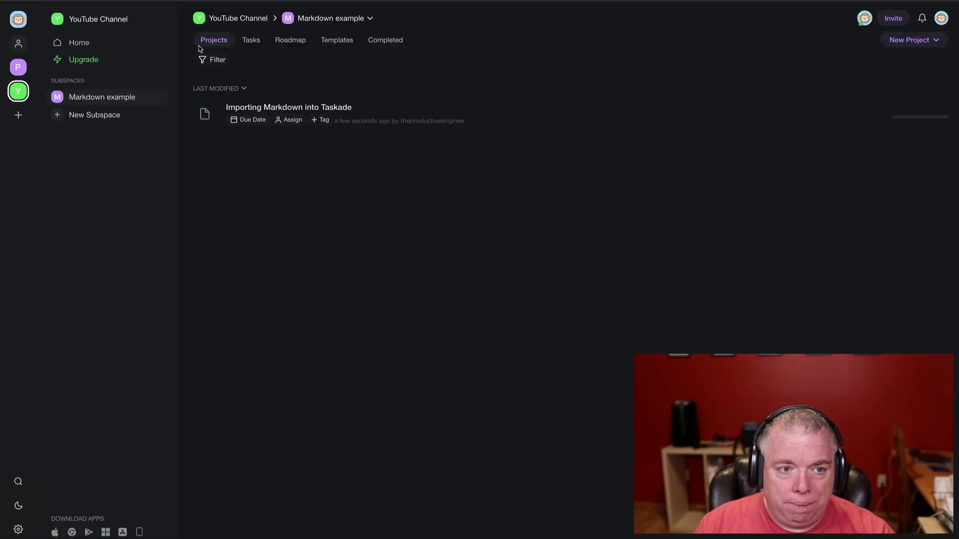
click(943, 116)
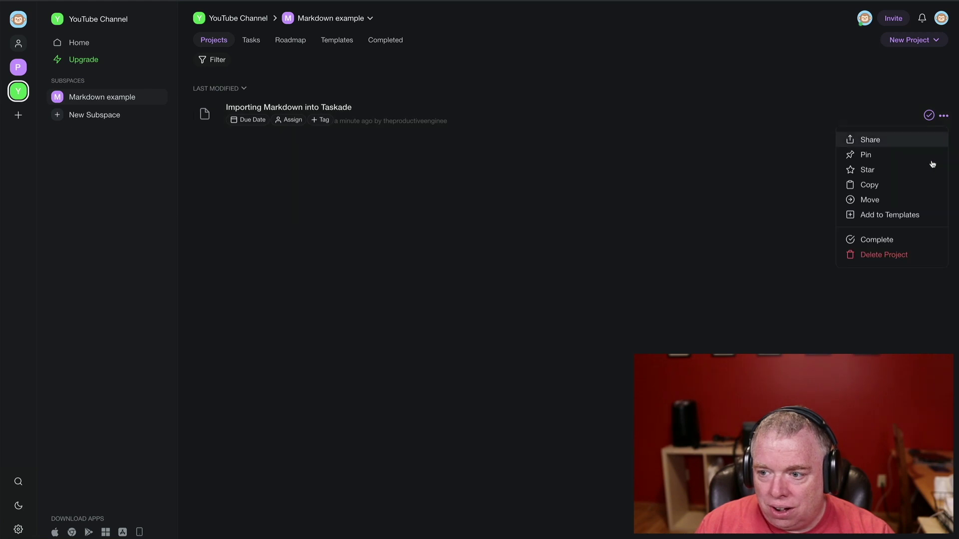
click(916, 255)
click(570, 54)
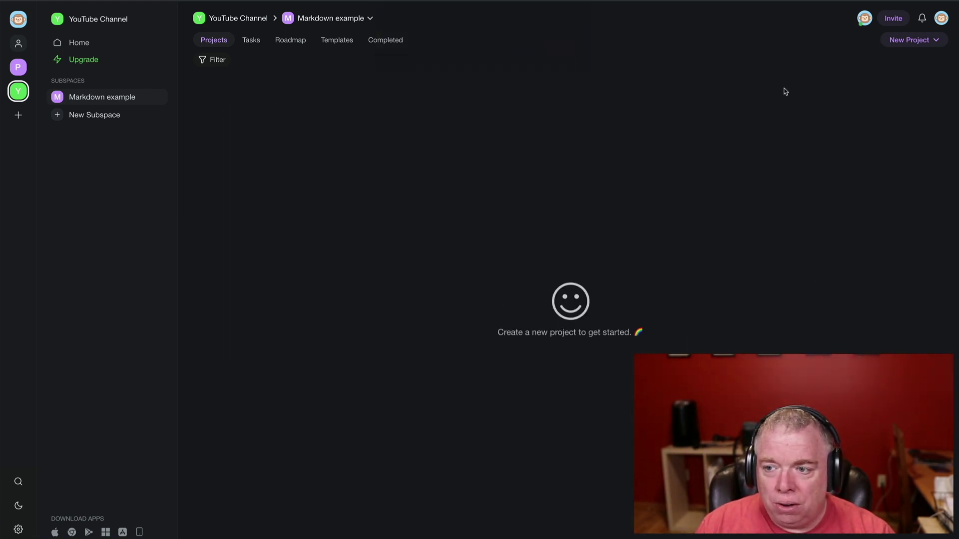
Step: Start another Markdown import for a new project in Markdown example
click(927, 41)
click(916, 78)
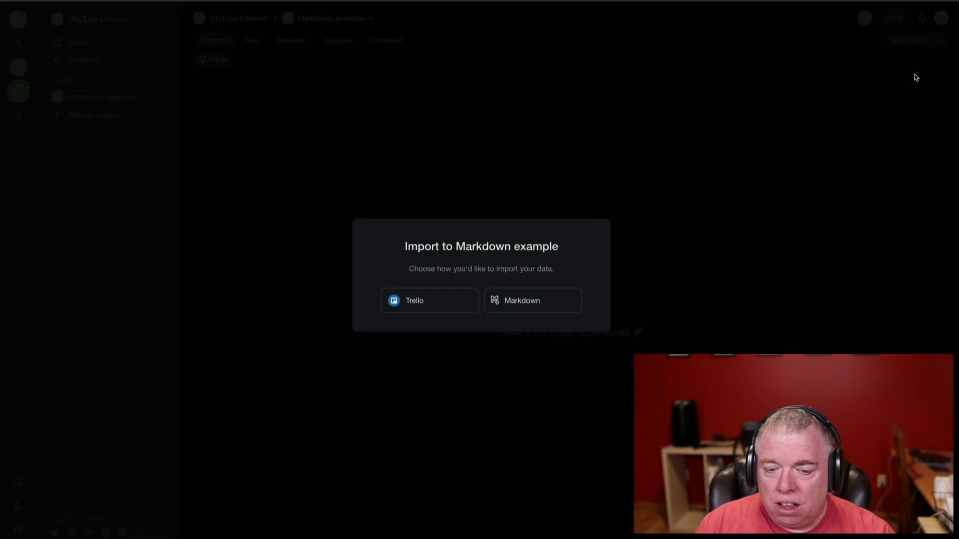
click(564, 296)
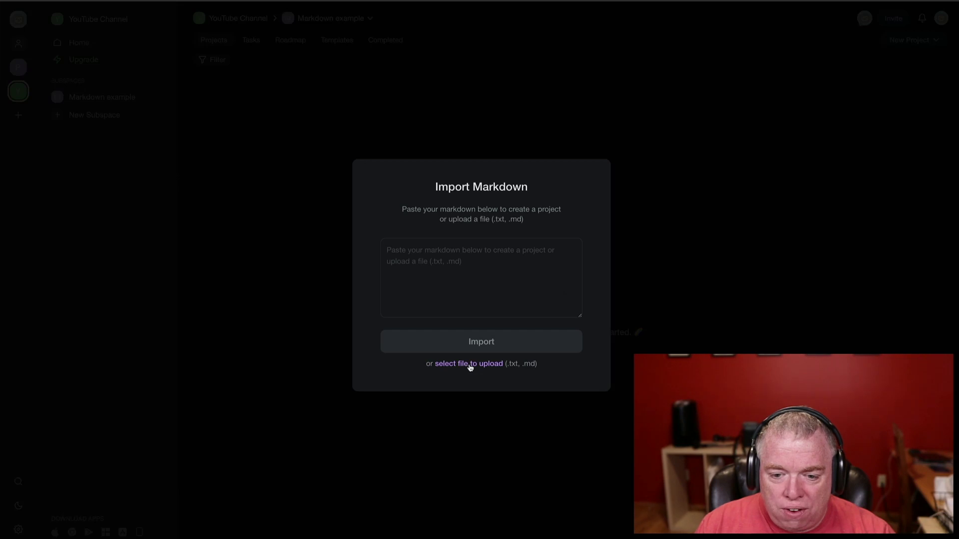
Step: Upload markdown_import.md from Downloads to recreate the project in Markdown example
click(470, 365)
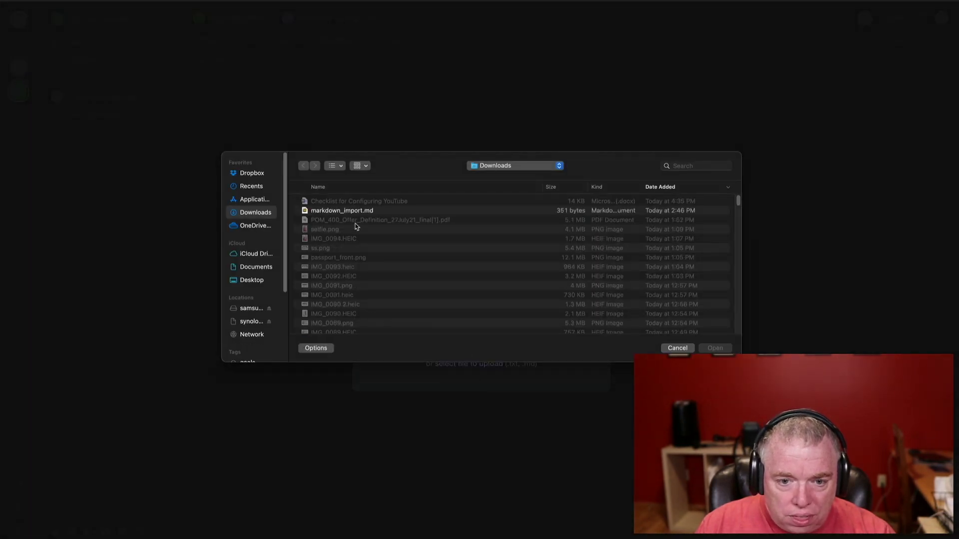
click(370, 214)
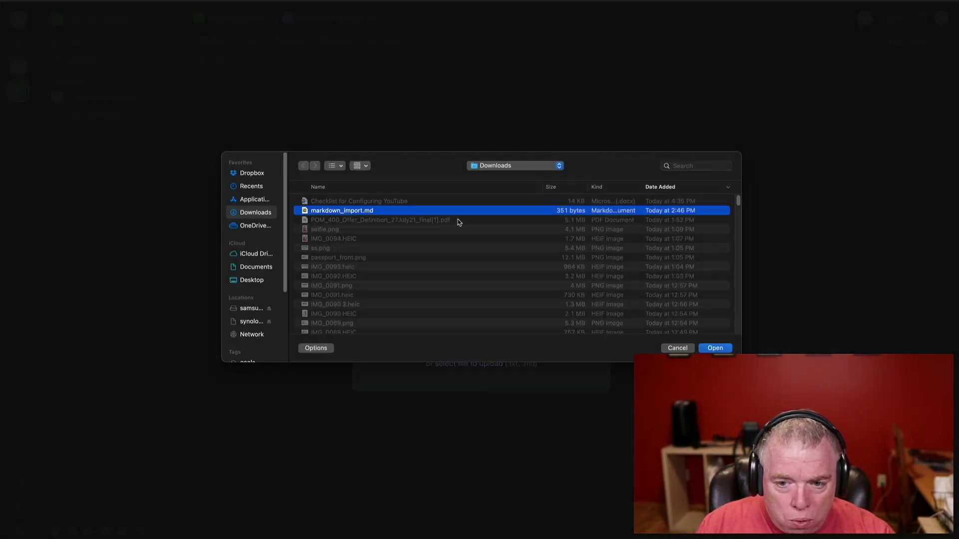
click(715, 348)
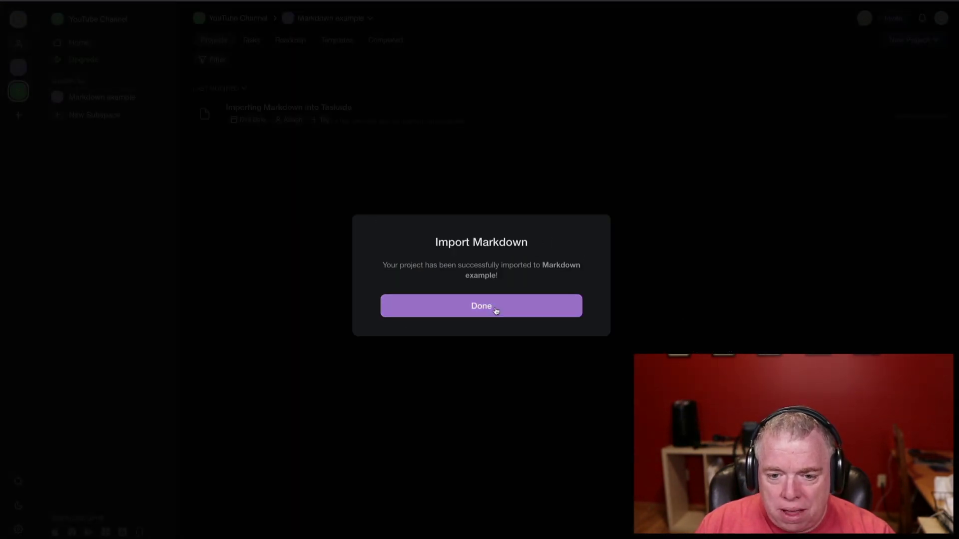
click(496, 310)
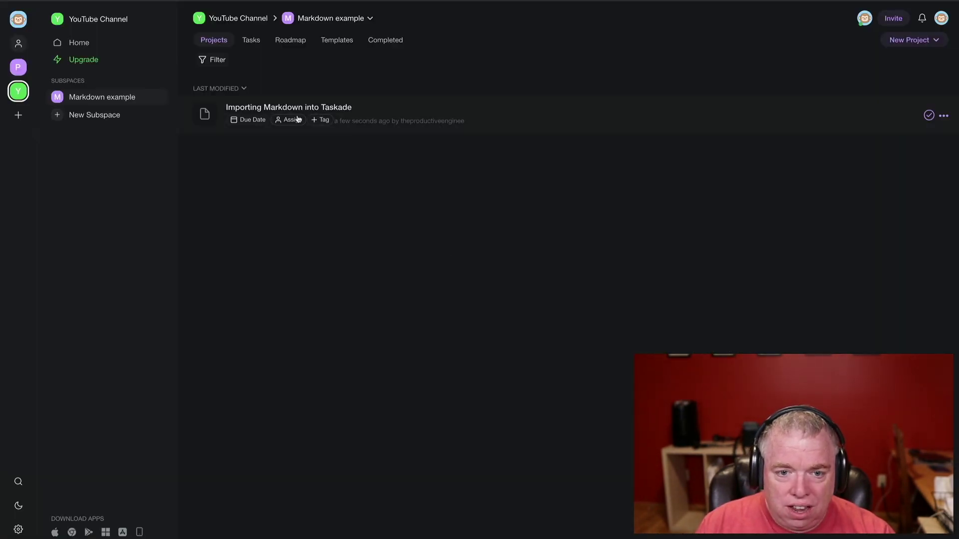
Step: Open the re-imported 'Importing Markdown into Taskade' project
click(326, 109)
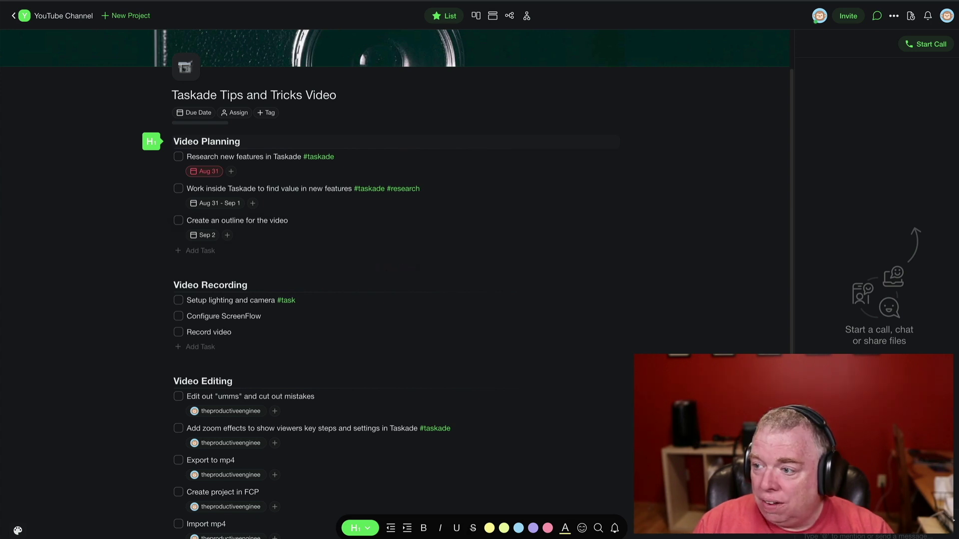
Step: Attach Checklist for Configuring YouTube.docx to 'Create an outline for the video' and download it
drag(956, 197, 459, 232)
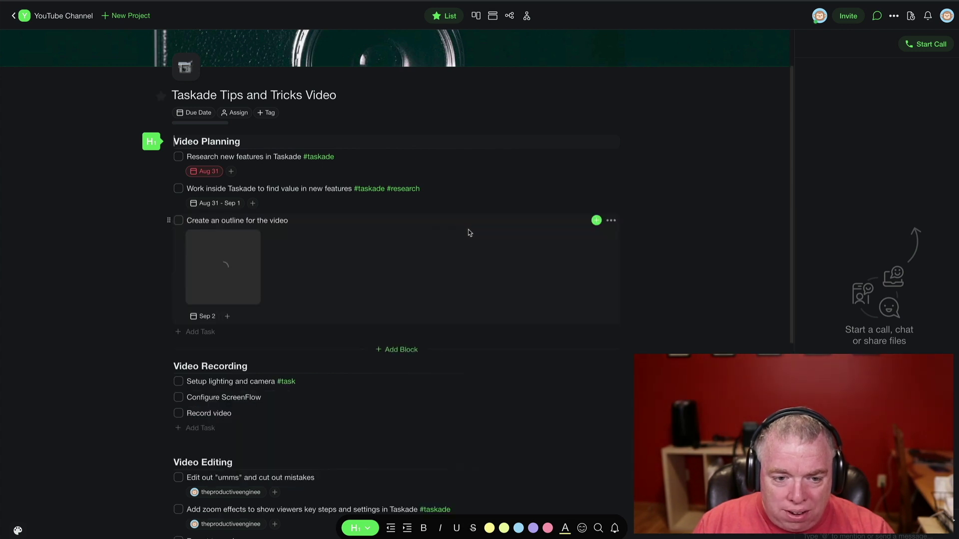
mouse_move(260, 272)
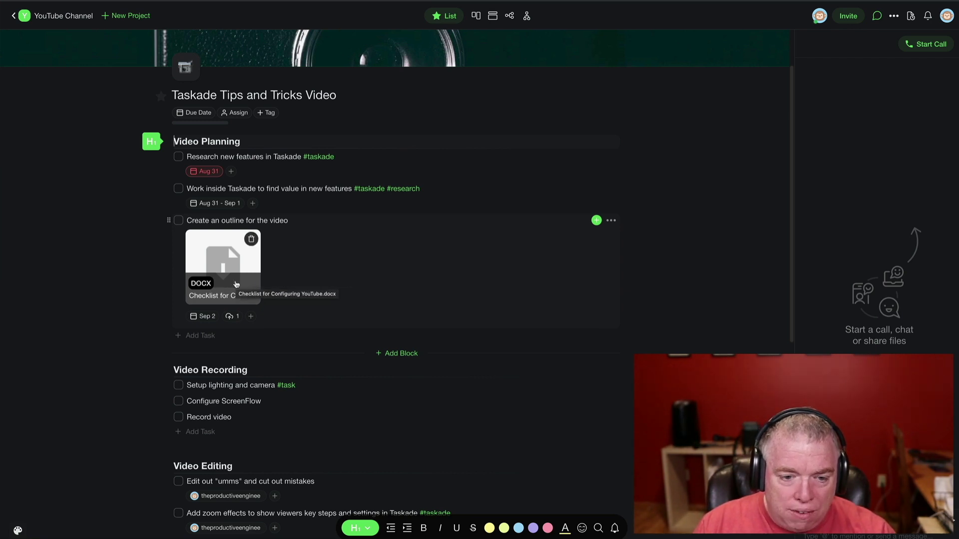
click(237, 284)
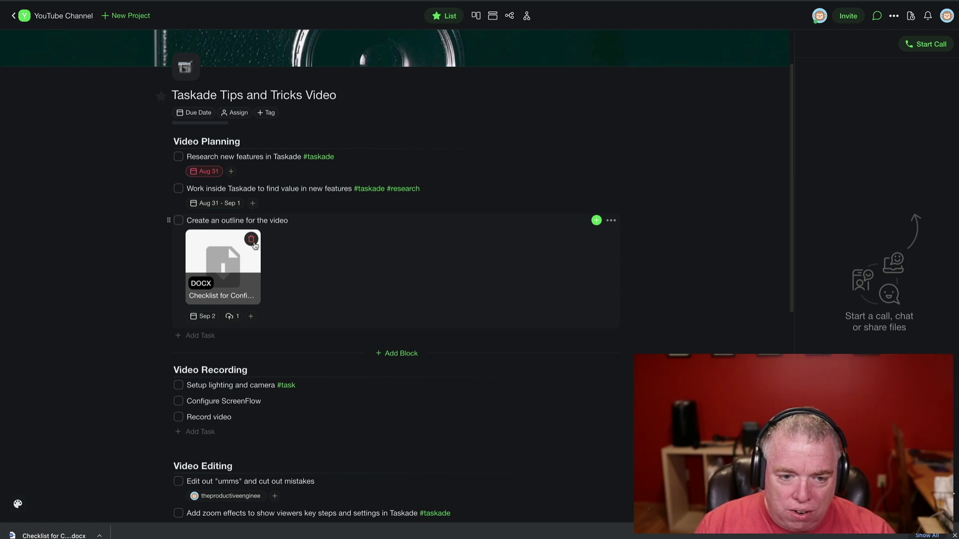
Step: Delete the DOCX attachment from the outline task, confirming with OK
click(254, 243)
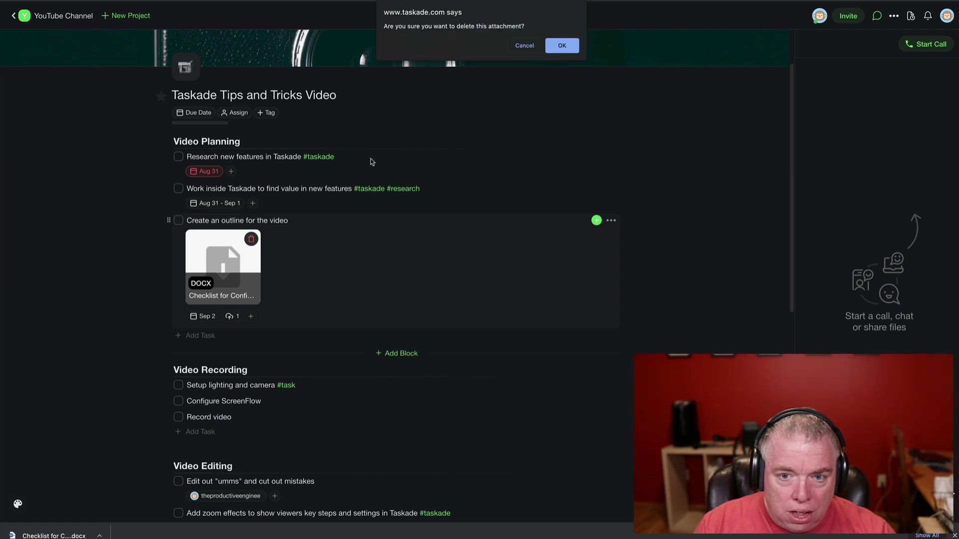
click(560, 50)
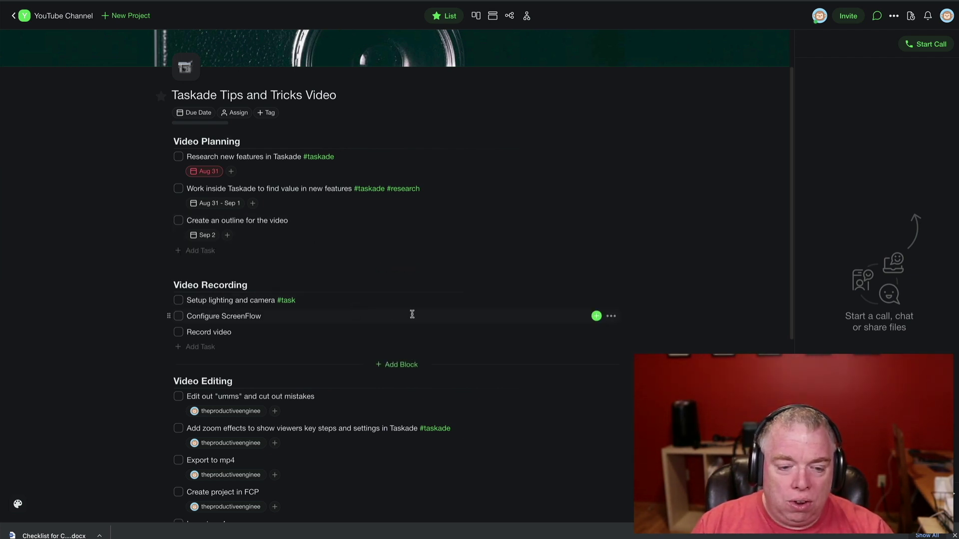
Step: Open the project's Version History and preview the 2:34 PM version
scroll(411, 315, down, 3)
scroll(412, 315, up, 5)
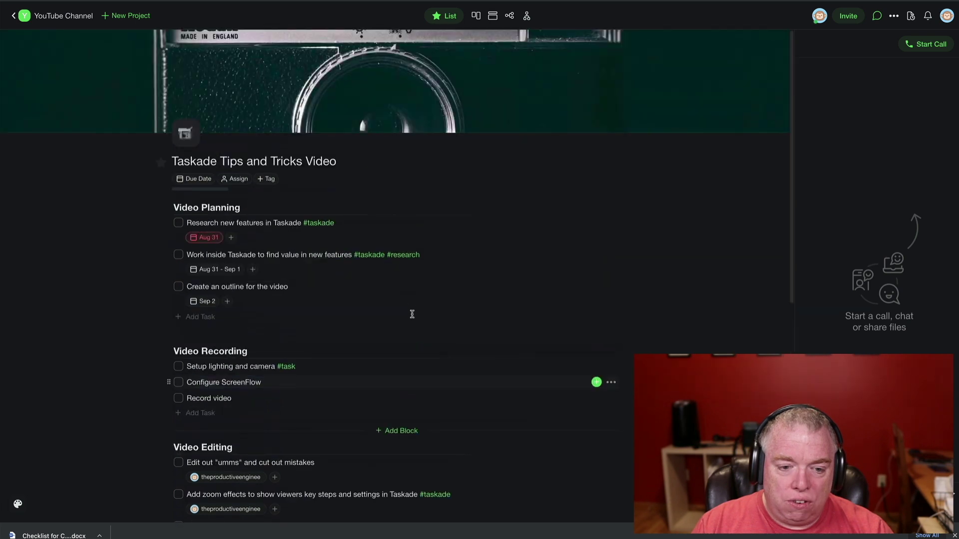
click(894, 17)
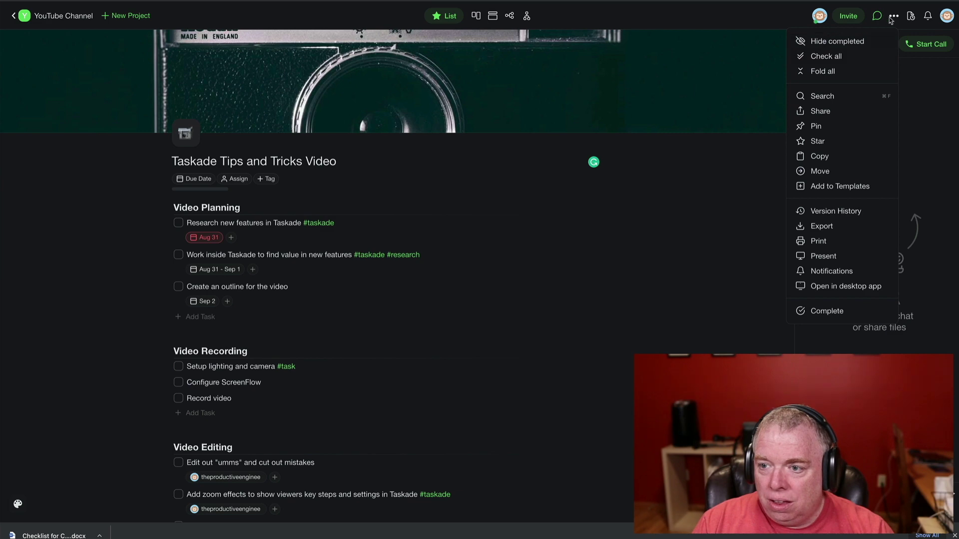
click(864, 214)
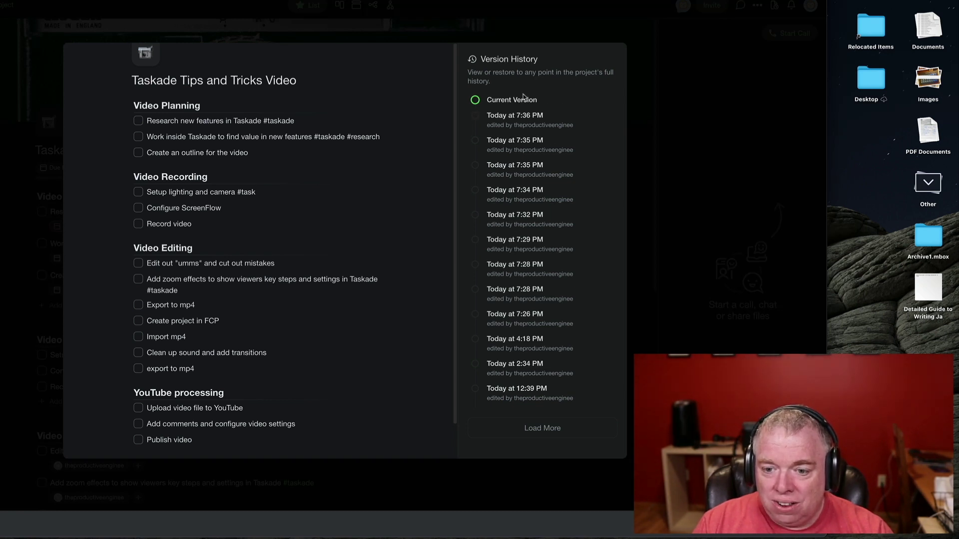
click(510, 366)
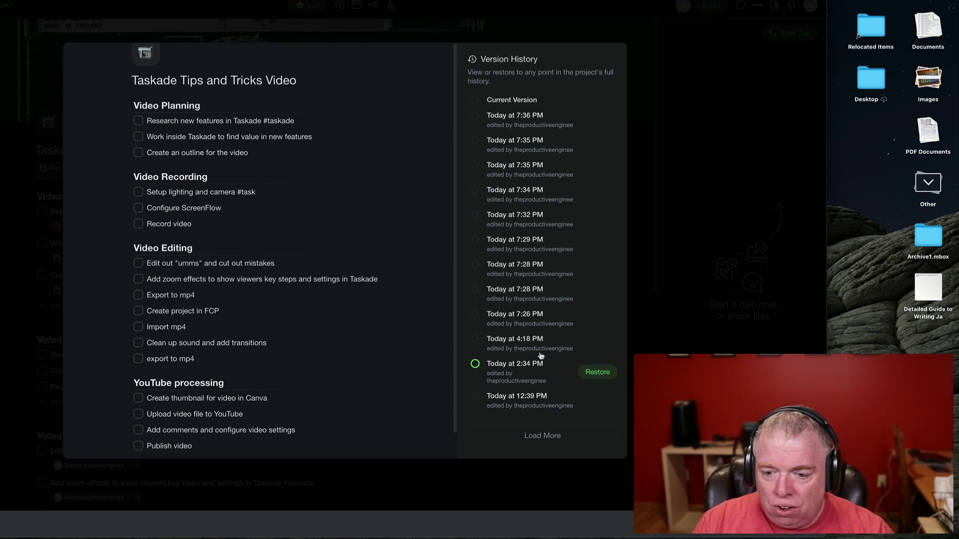
click(508, 101)
Step: Preview the 7:36 PM through 7:29 PM versions, then return to the current version
click(513, 118)
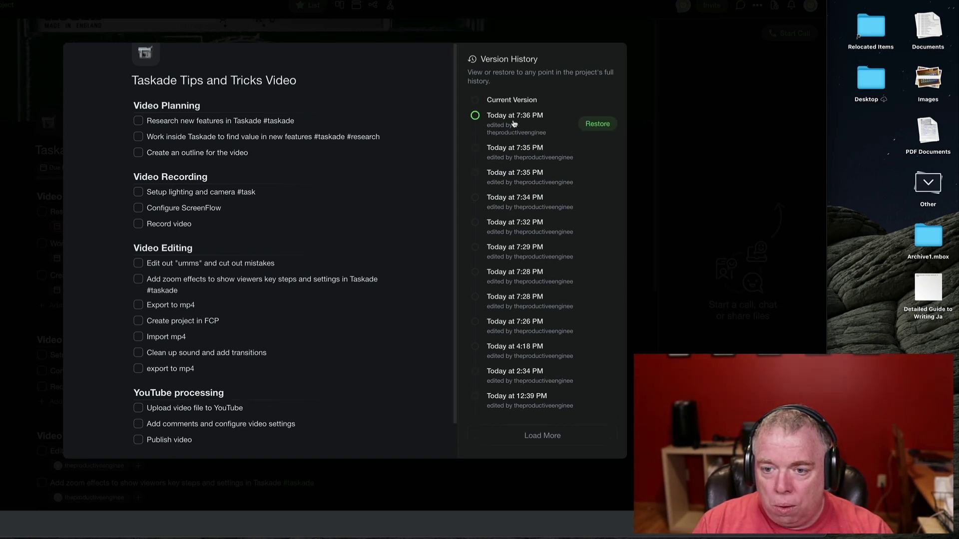
click(521, 153)
click(519, 186)
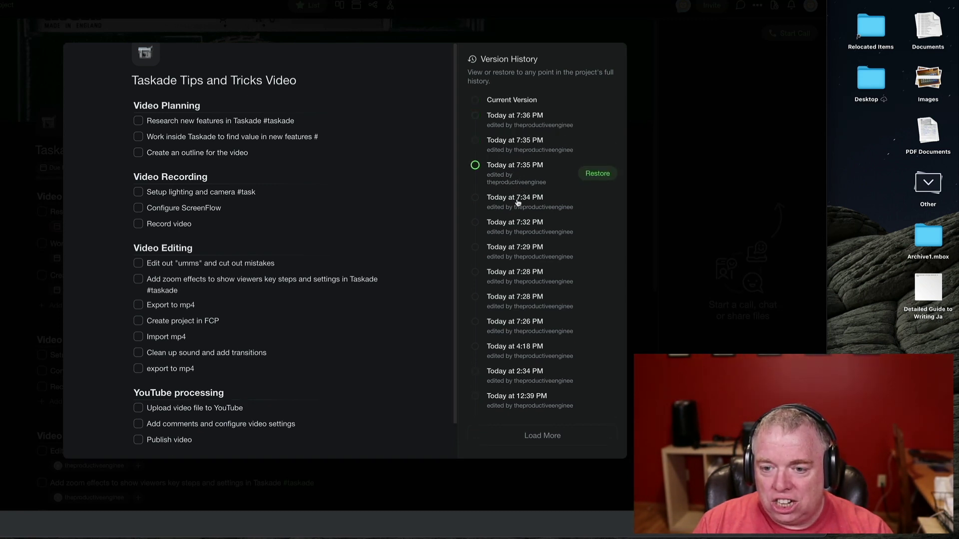
click(517, 202)
click(520, 227)
click(523, 250)
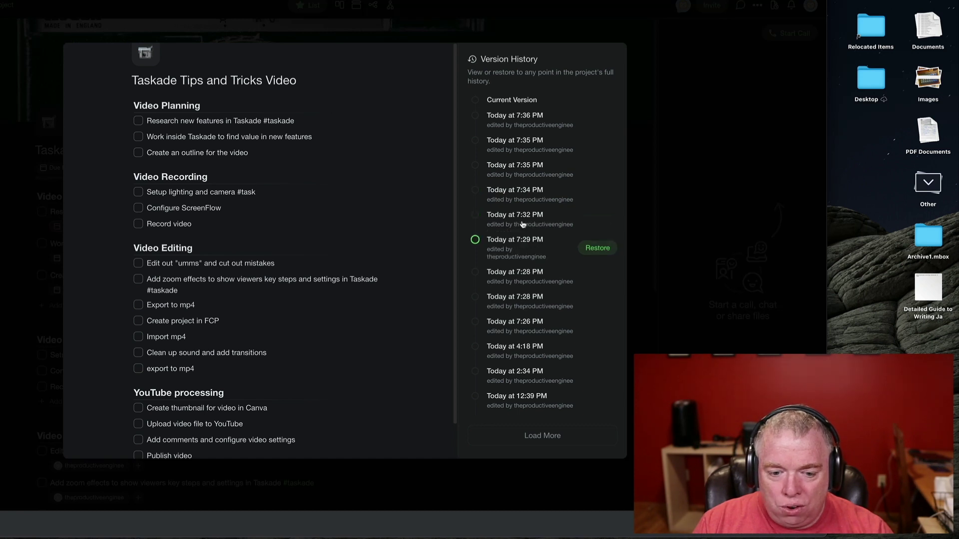
click(515, 119)
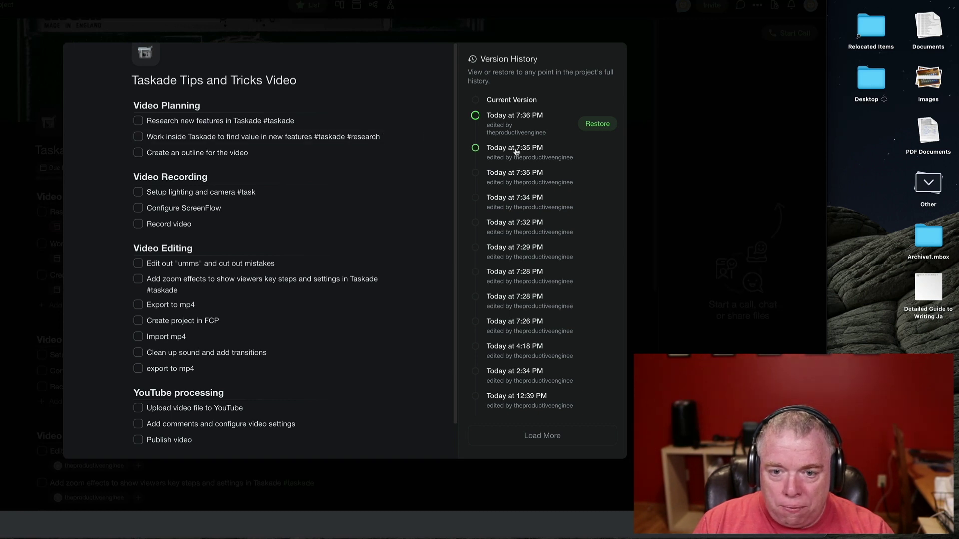
click(517, 152)
click(514, 99)
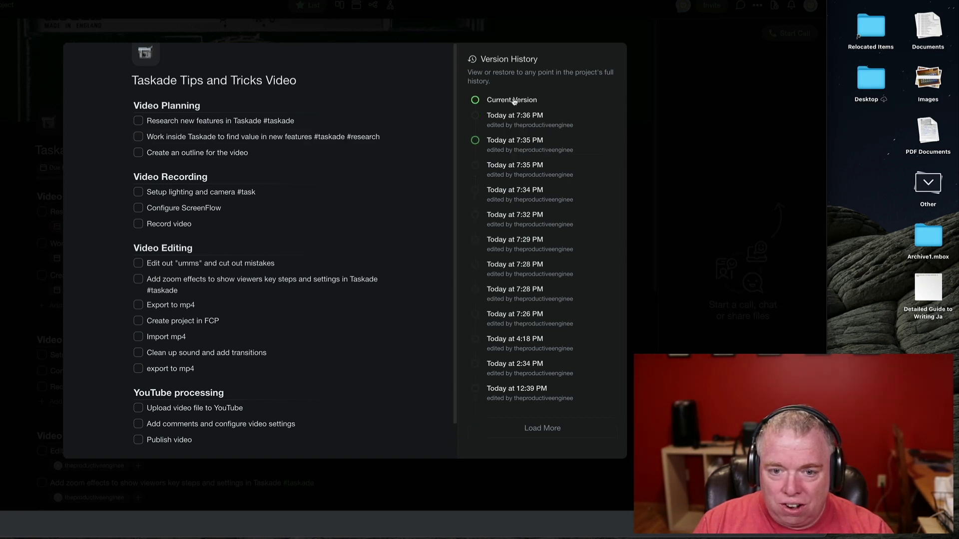
Step: Compare the 7:36, 7:35, 7:34 and 7:28 PM versions, then close history on Current Version
click(516, 129)
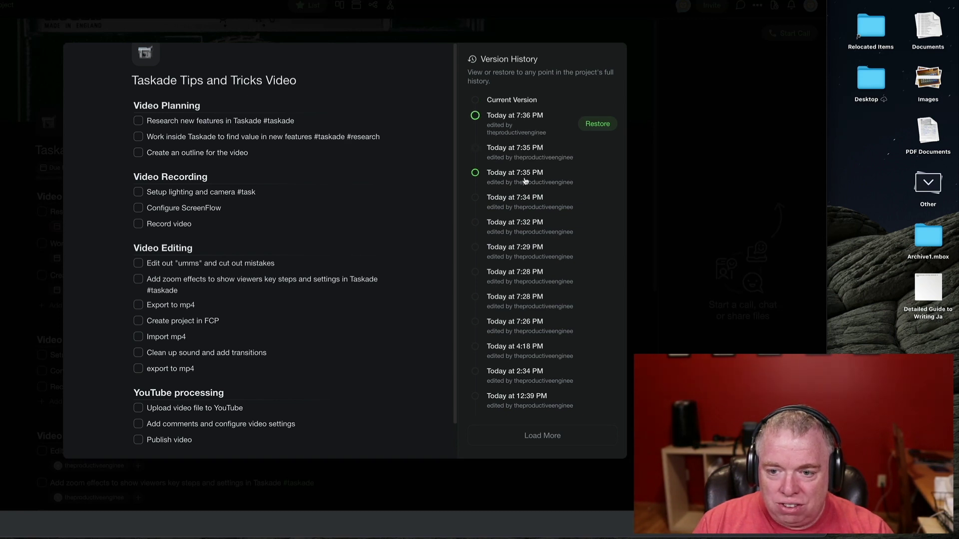
click(524, 171)
click(525, 201)
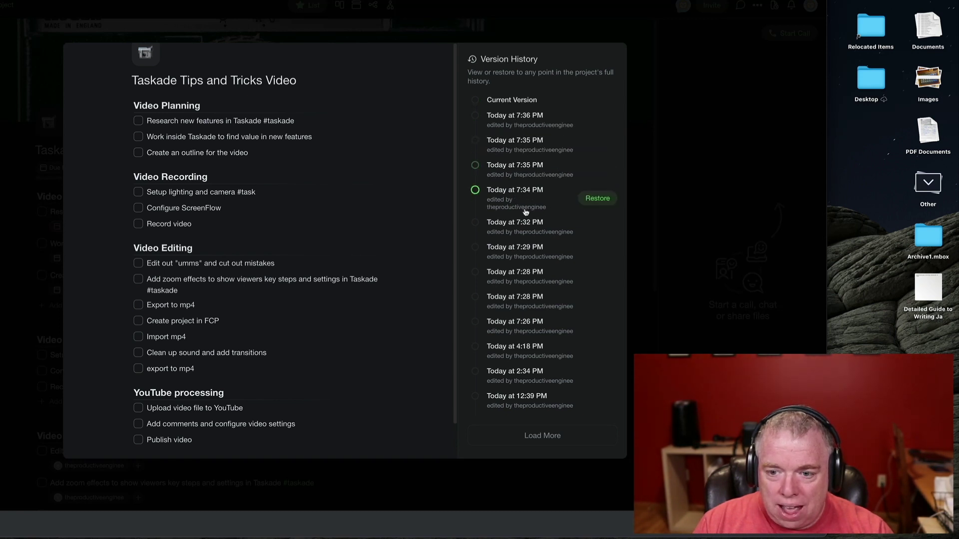
click(528, 278)
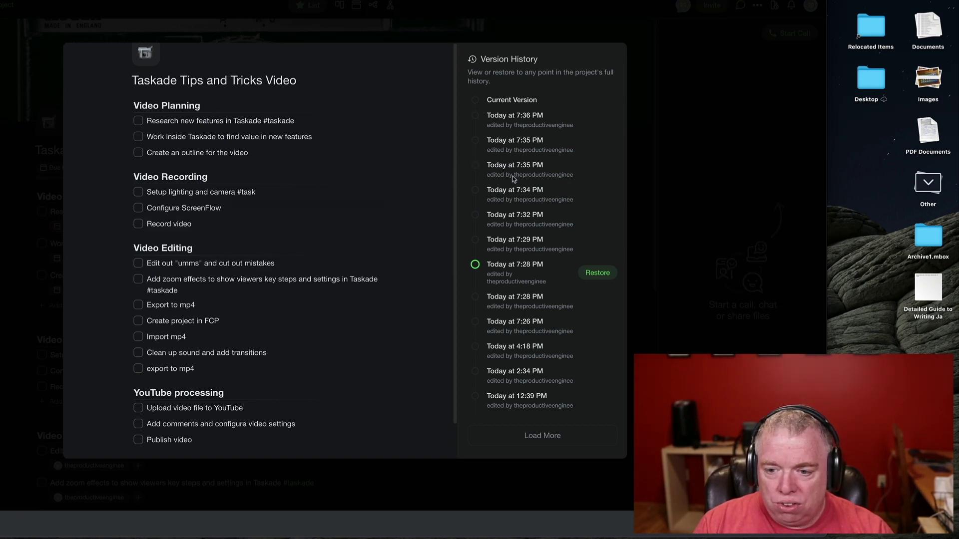
click(531, 145)
click(532, 124)
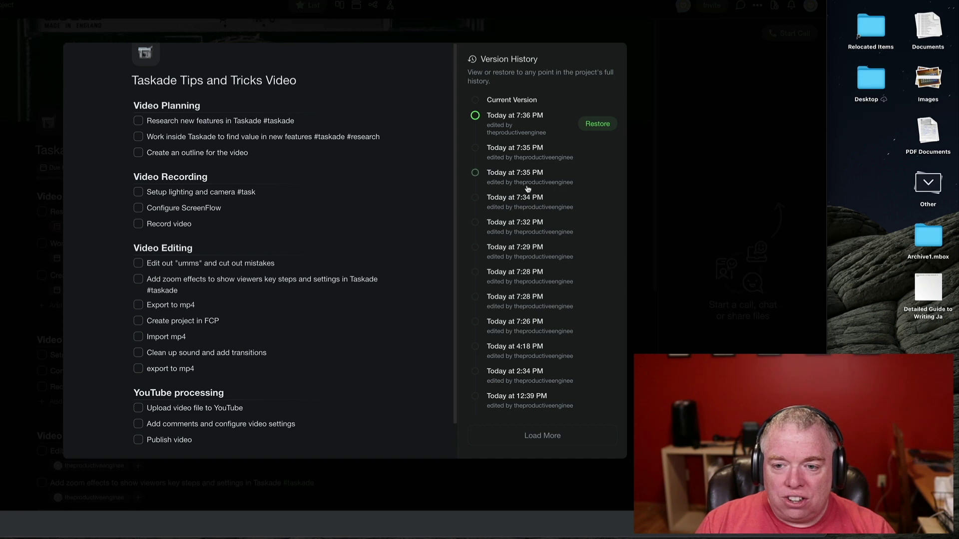
click(524, 151)
scroll(374, 193, down, 2)
scroll(377, 195, up, 2)
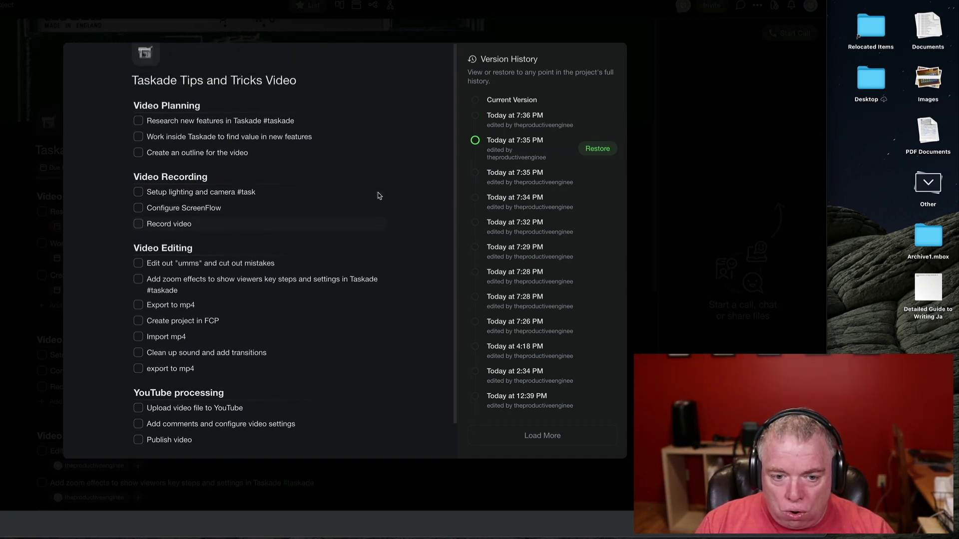
scroll(325, 227, up, 1)
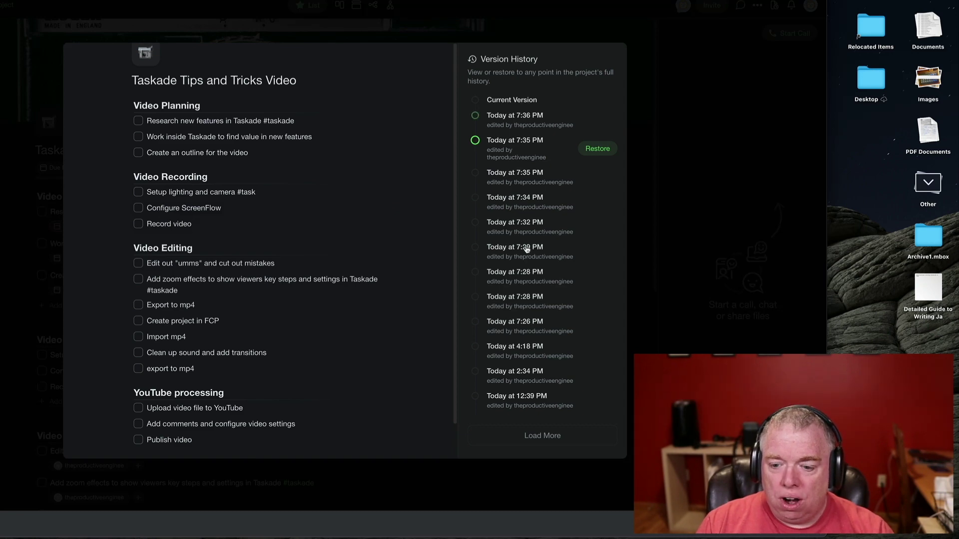
click(518, 102)
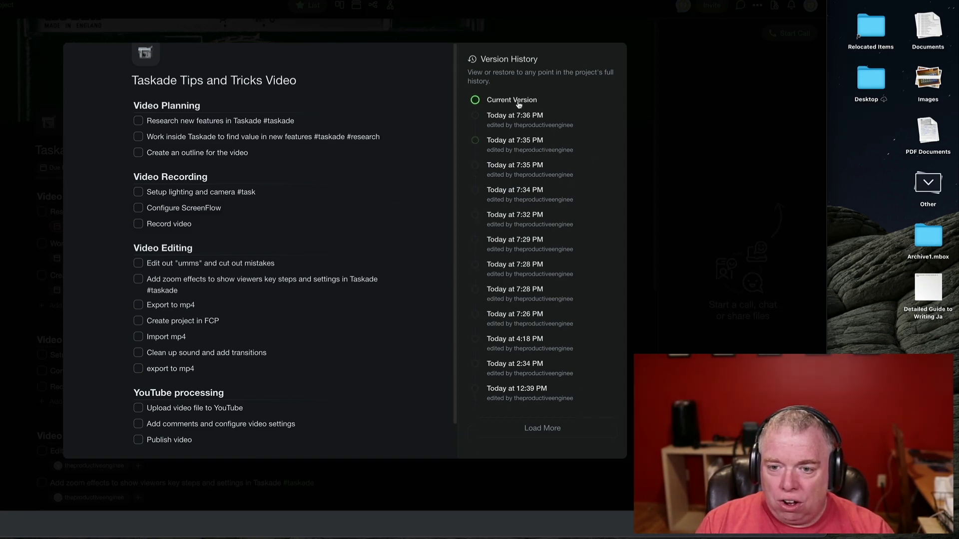
click(673, 105)
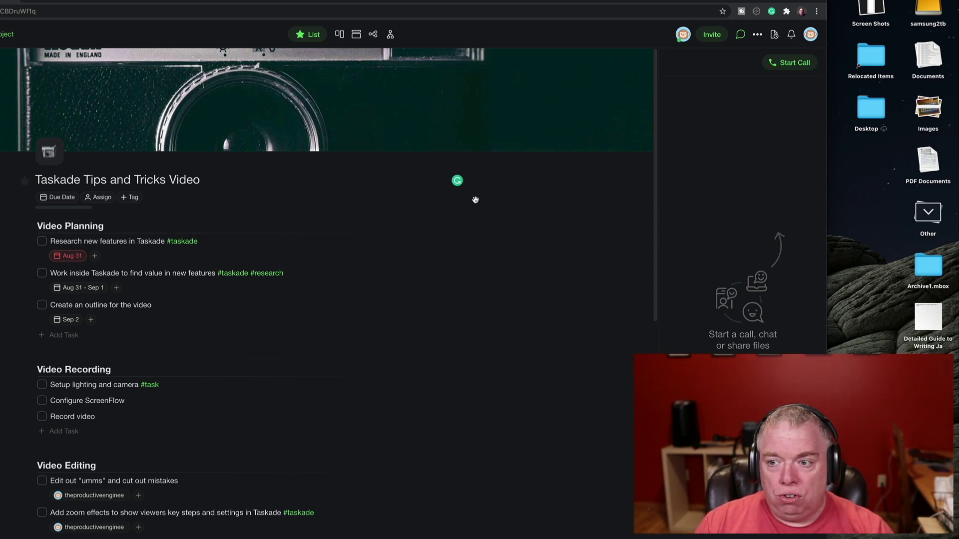
Step: Close the chat panel, reopen it, then close it again to widen the Tips and Tricks Video list
click(740, 35)
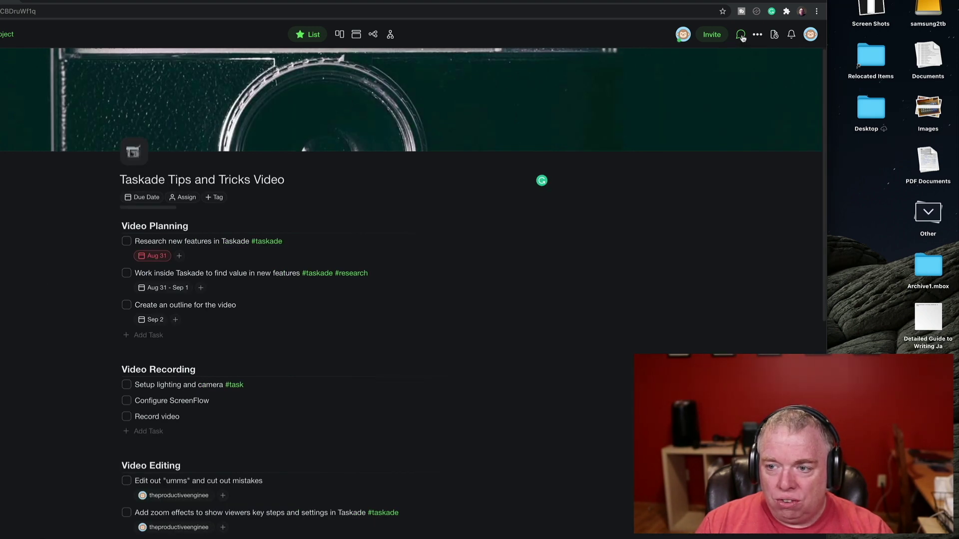
click(740, 35)
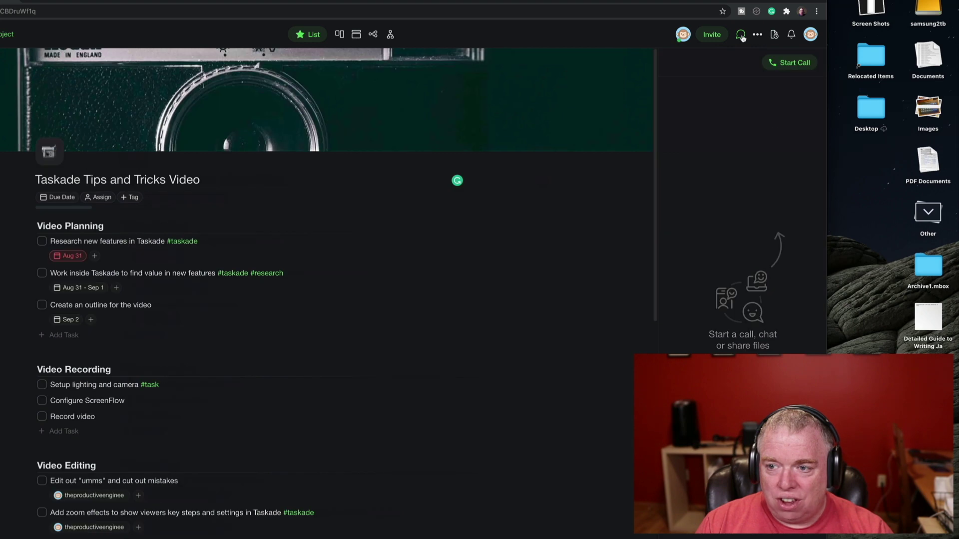
click(741, 35)
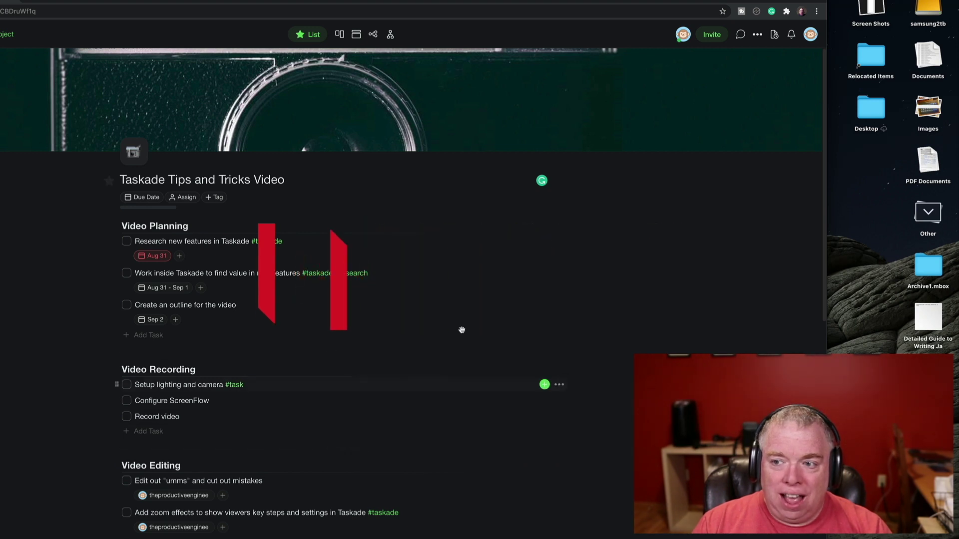
Step: Export the Tips and Tricks Video project as a PDF from the ••• menu
click(758, 34)
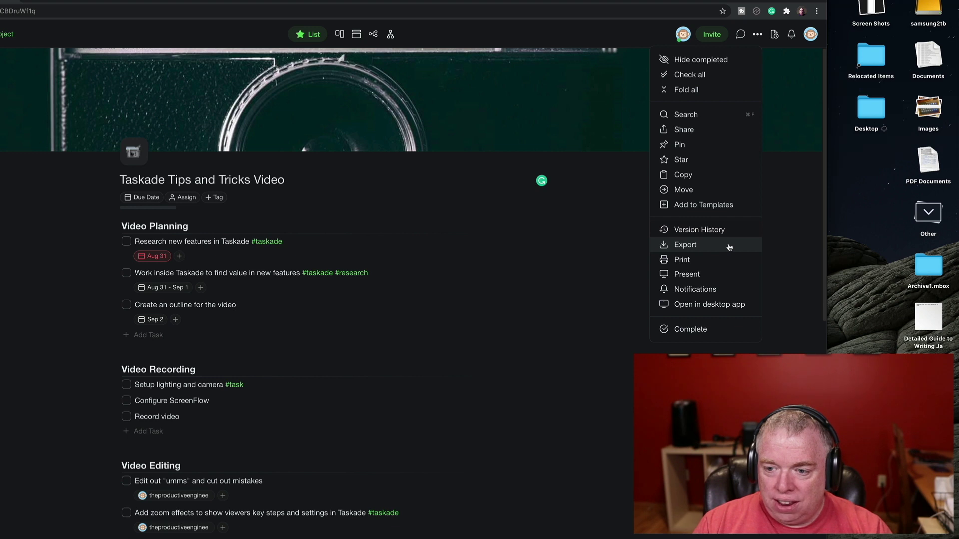
mouse_move(730, 248)
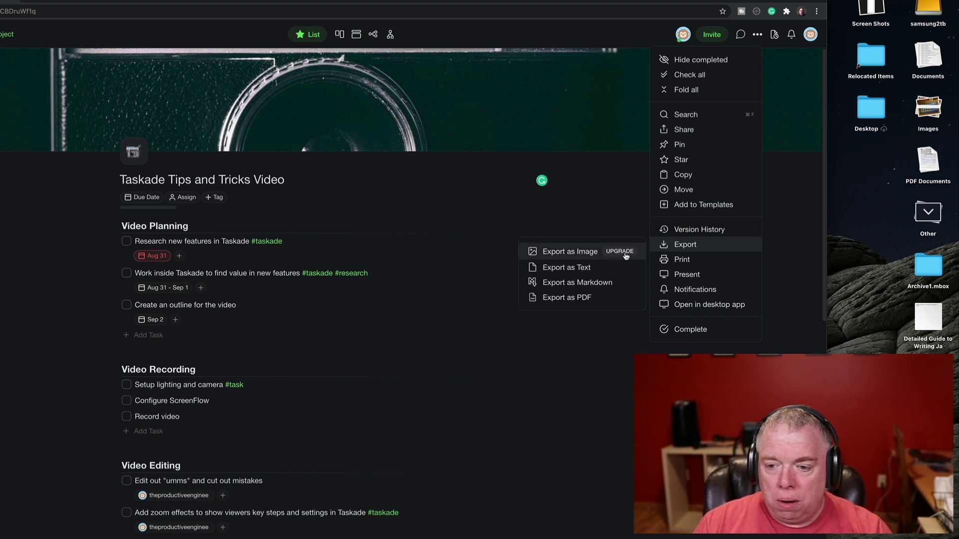
click(588, 298)
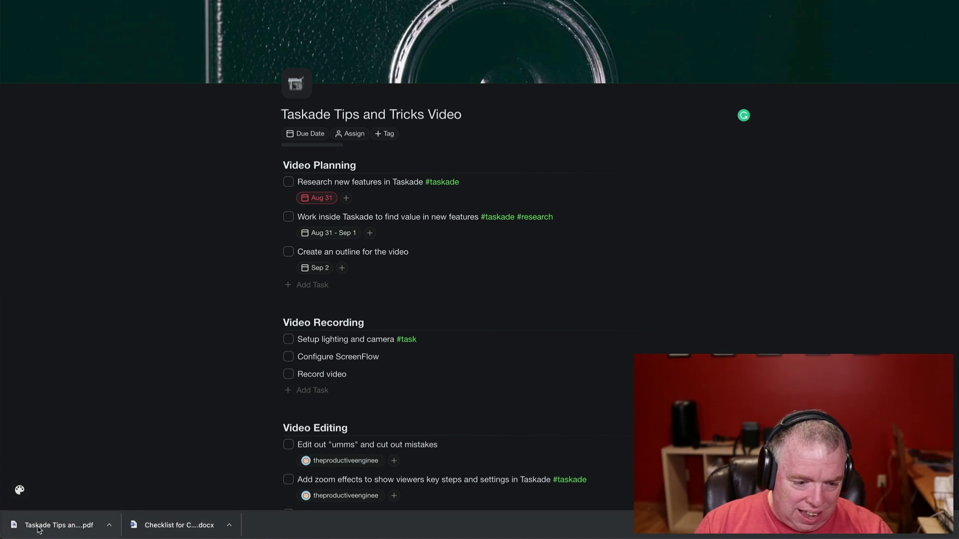
Step: Open the downloaded PDF in Preview and scroll through its Planning, Recording, Editing and YouTube processing sections
click(110, 526)
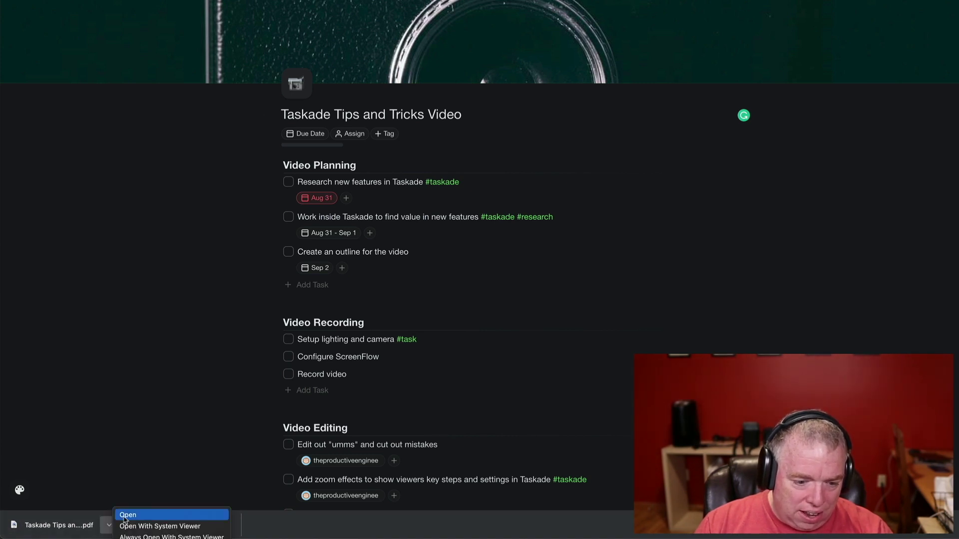
click(125, 516)
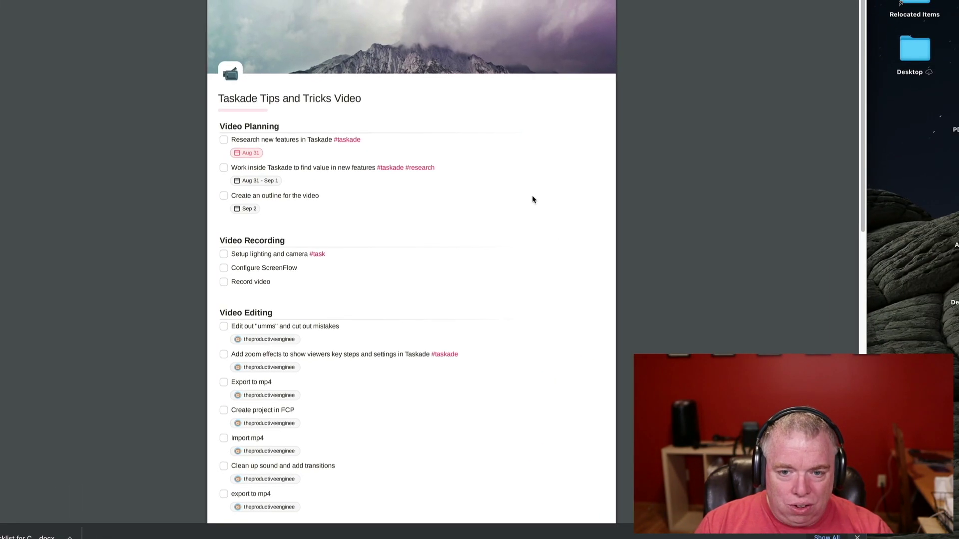
scroll(511, 347, down, 5)
scroll(475, 406, up, 5)
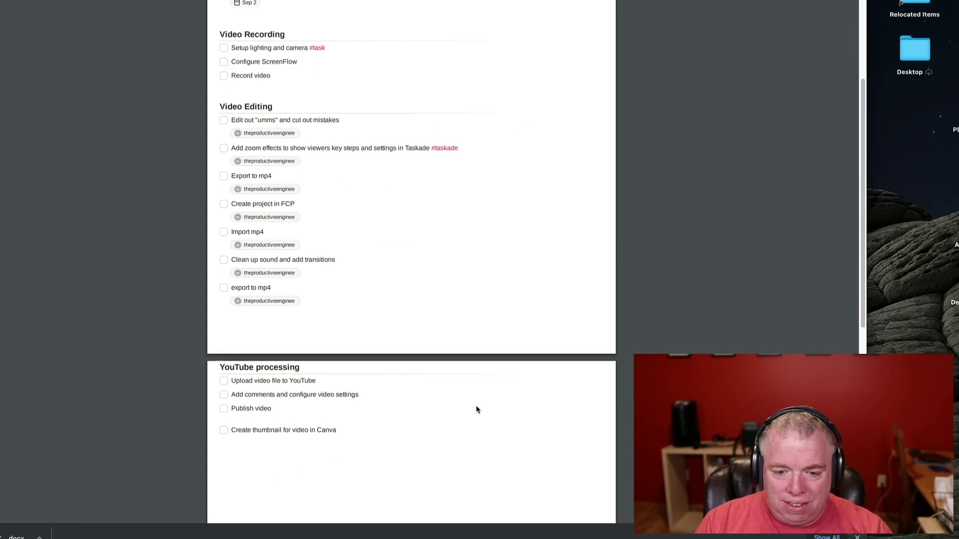
scroll(332, 368, down, 10)
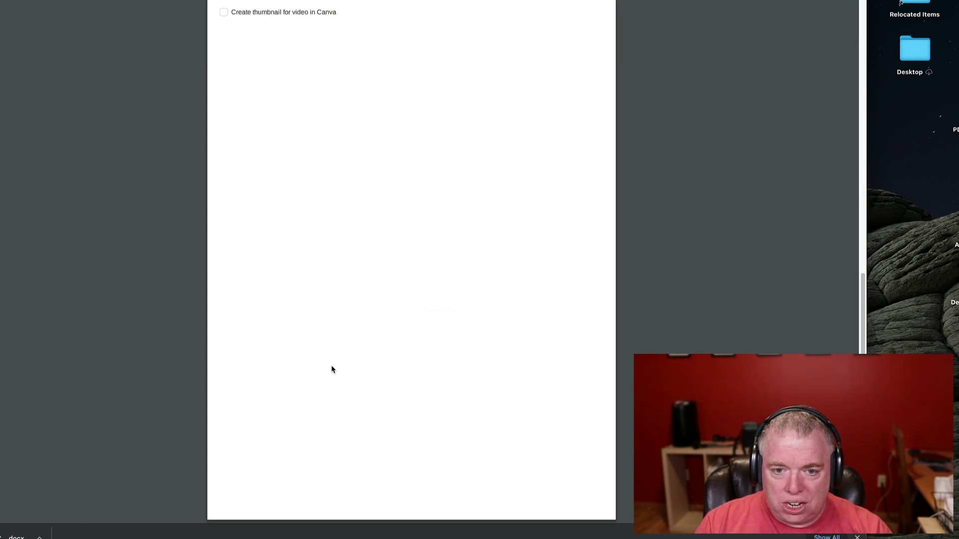
scroll(333, 380, up, 10)
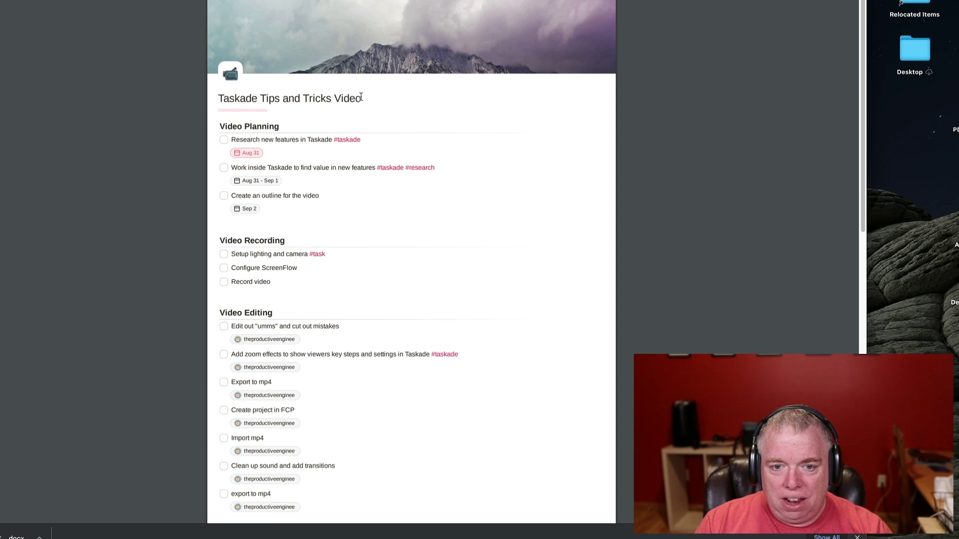